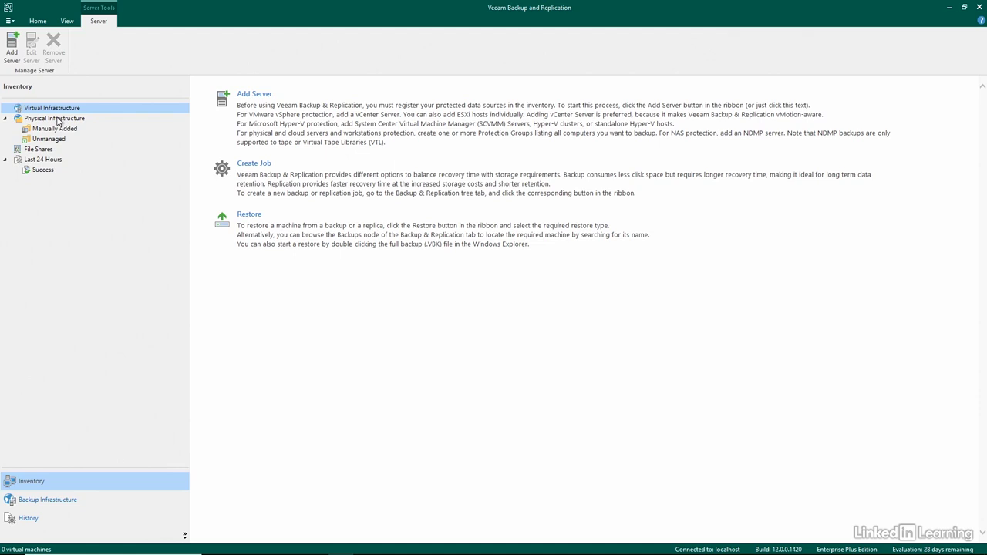
- Start a new protection group under Physical Infrastructure, keeping the name Protection Group 1
left_click(57, 120)
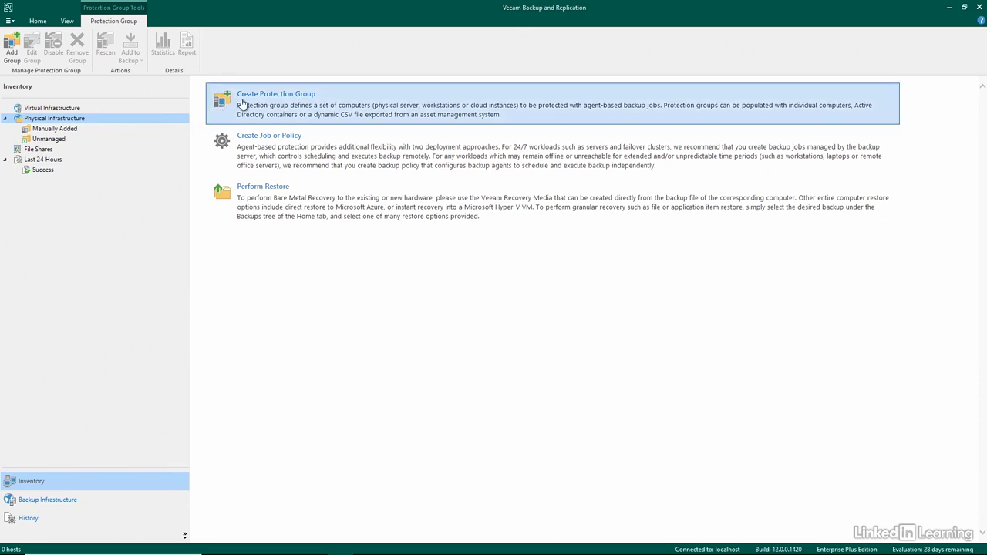
left_click(271, 95)
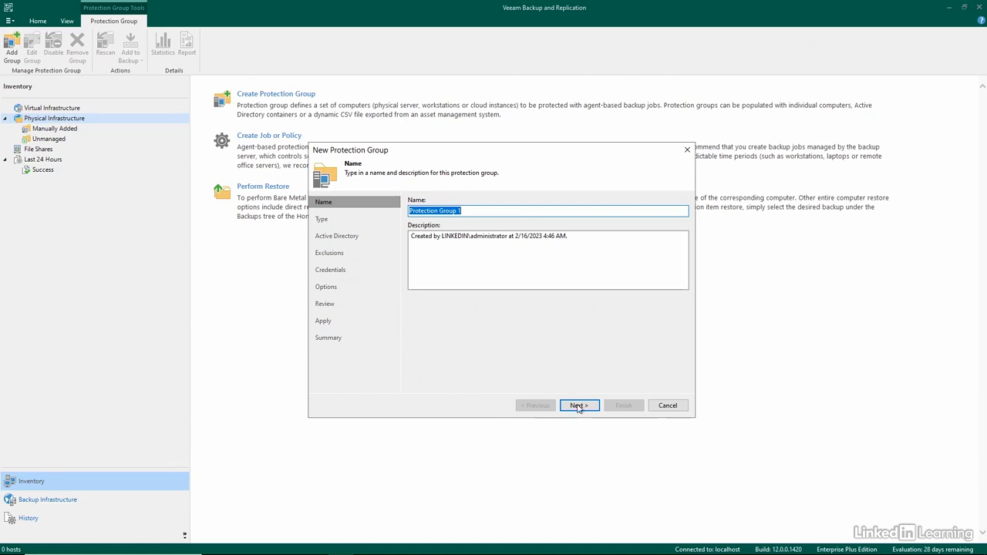
left_click(578, 406)
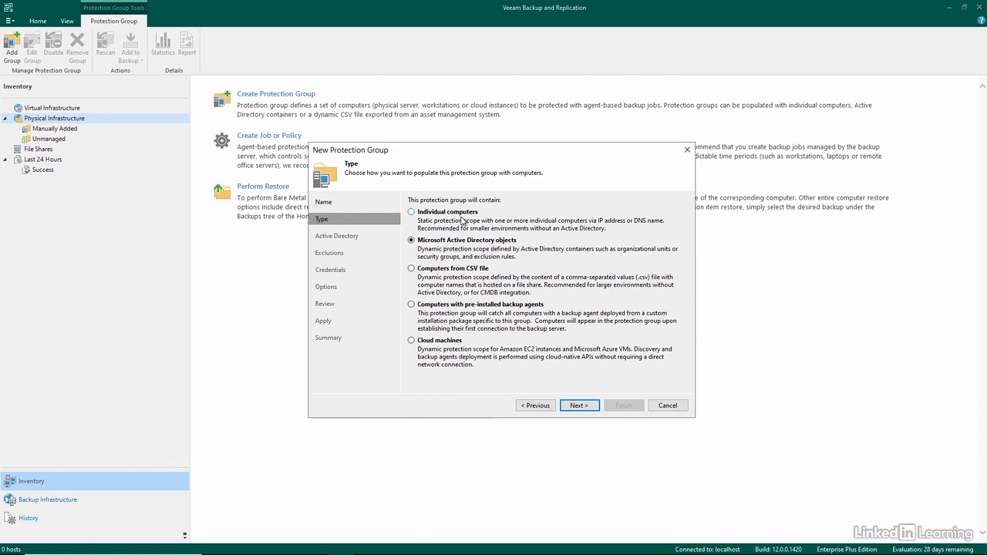
left_click(464, 216)
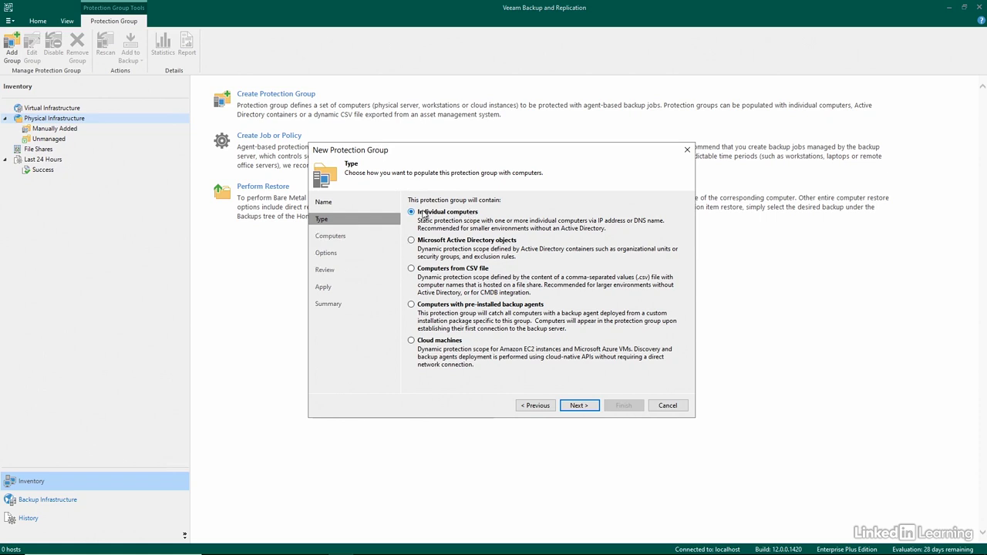
left_click(459, 240)
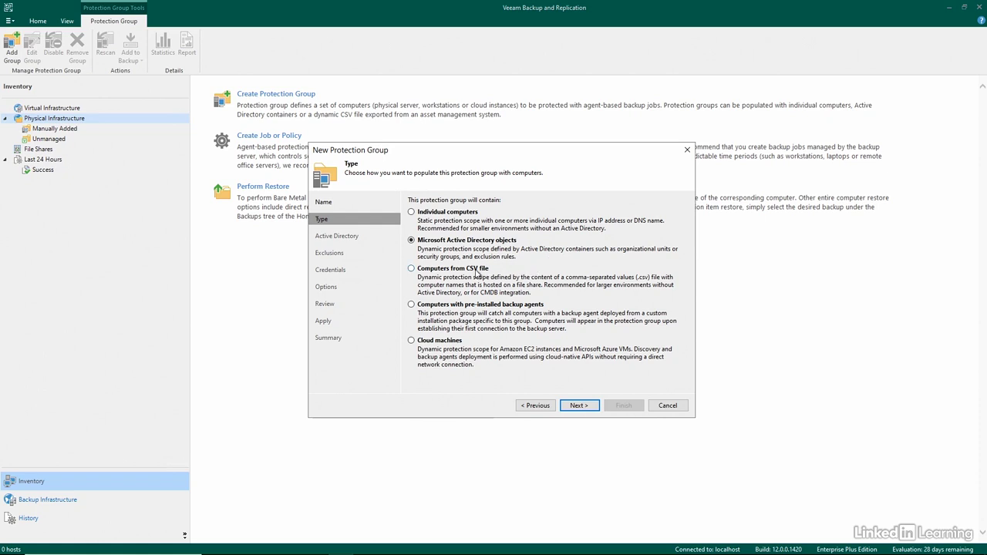
left_click(478, 270)
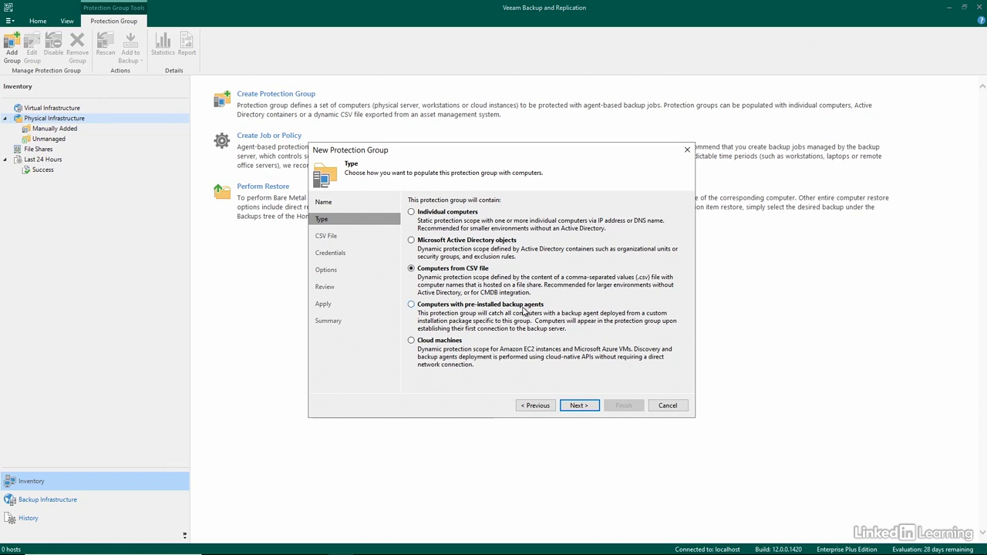
left_click(564, 308)
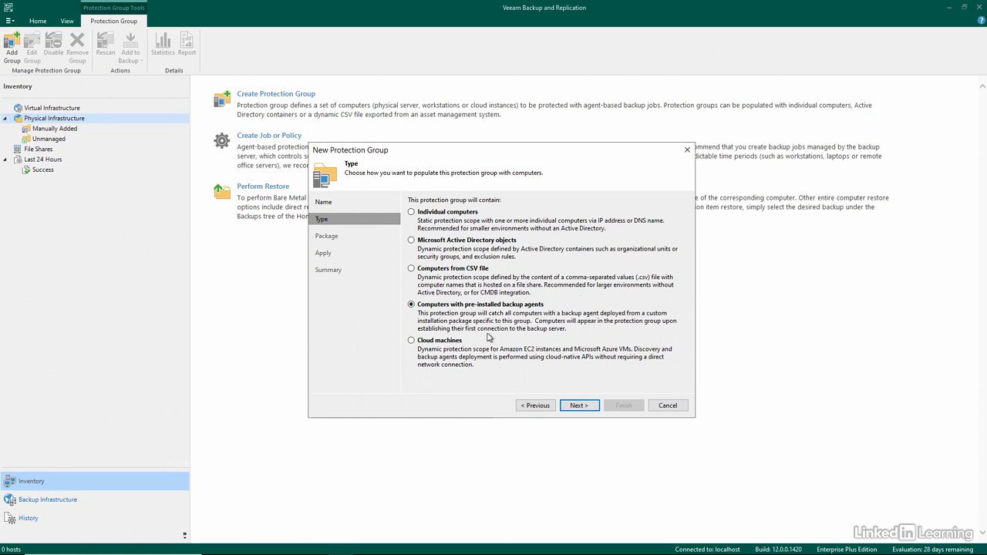
left_click(468, 340)
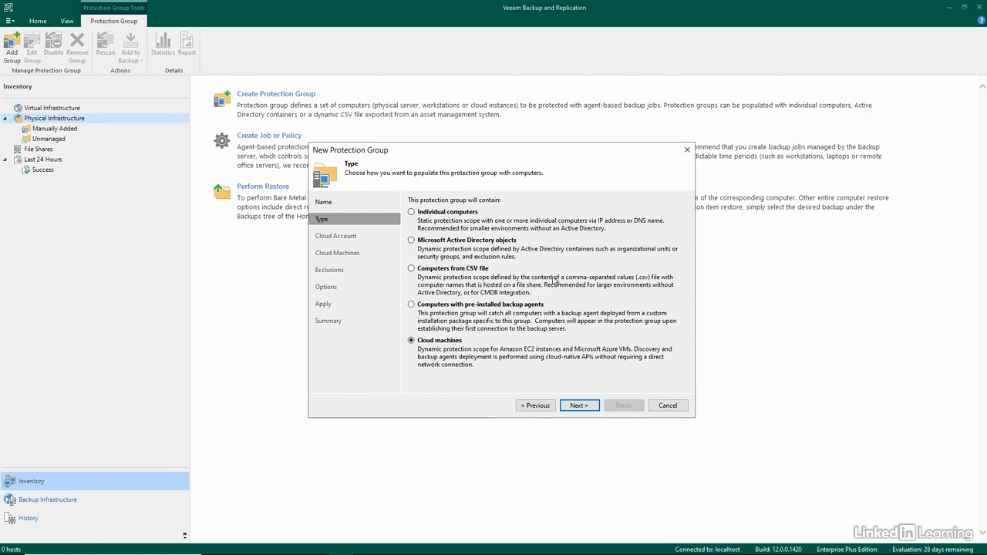
- Set the protection group to contain individual computers and enter server01 as the host name of a new computer
left_click(460, 216)
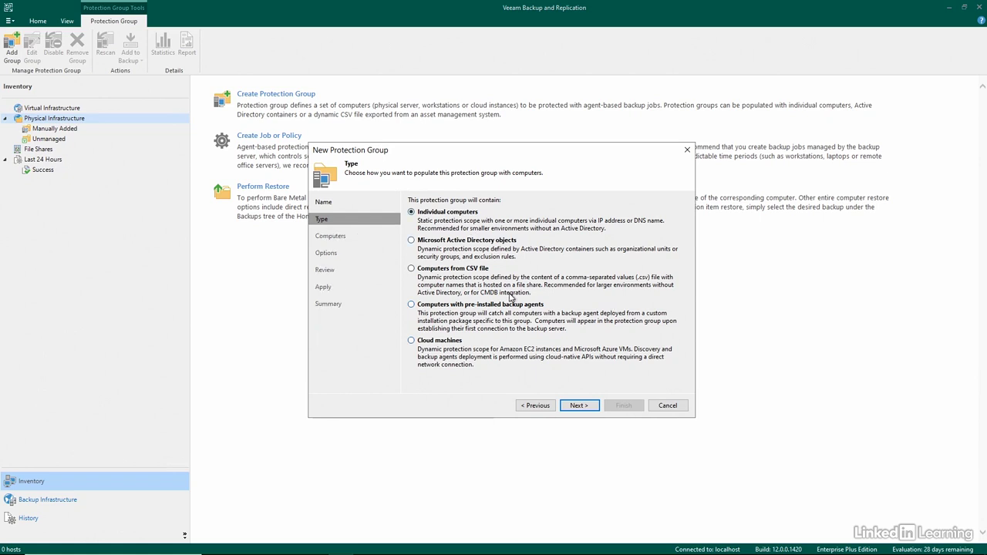
left_click(580, 406)
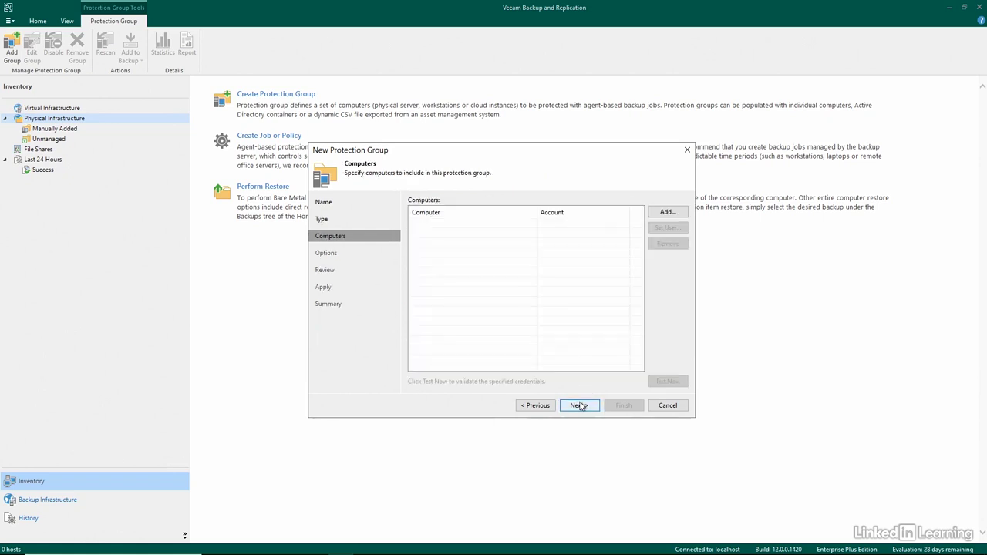
left_click(661, 214)
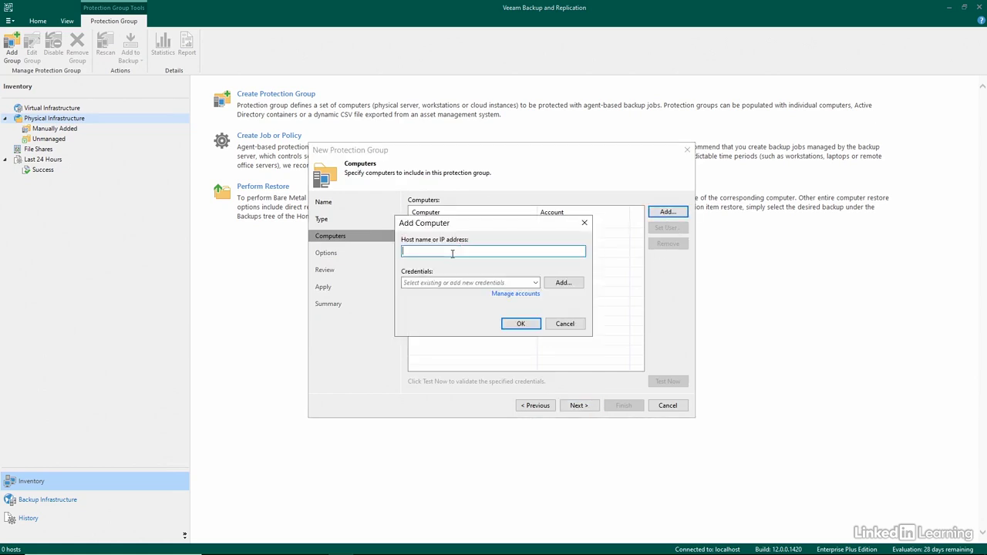
type("server01")
left_click(571, 284)
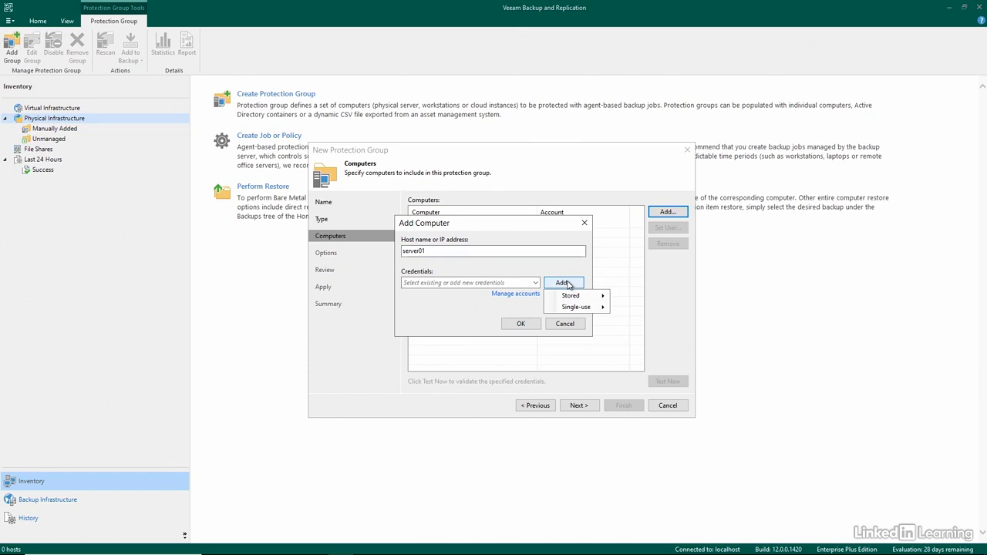
mouse_move(571, 296)
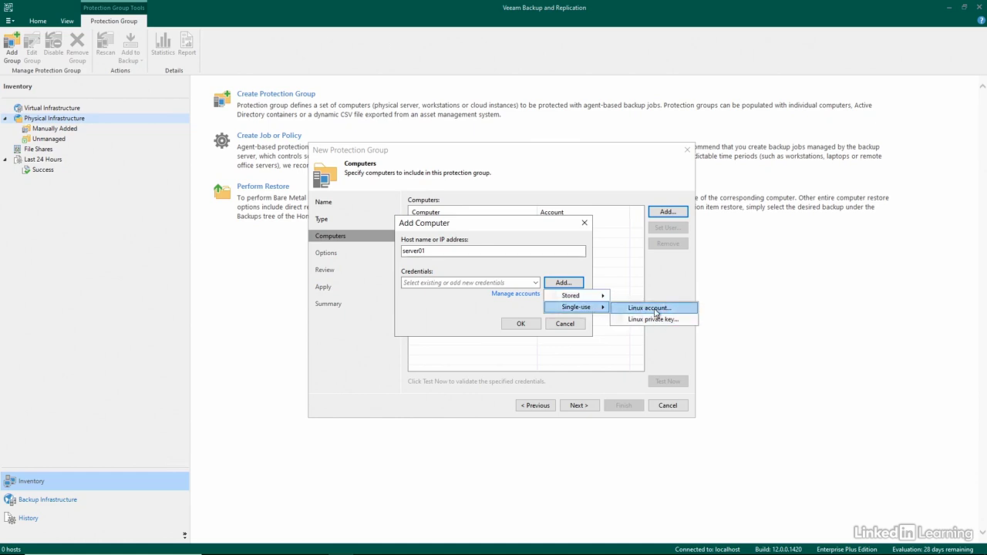
left_click(466, 303)
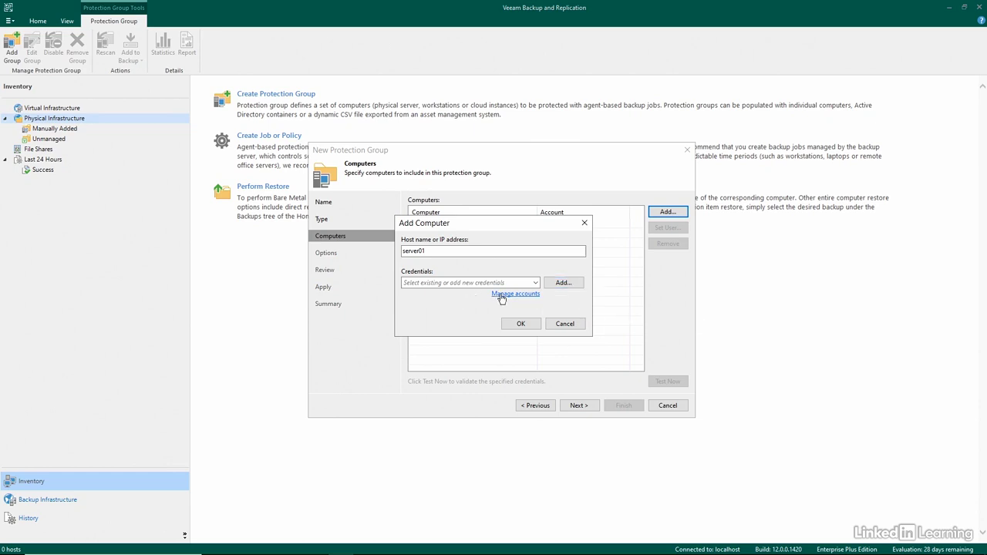
- Create a standard account in the credentials manager with the linkedin.int domain's administrator as its username
left_click(517, 296)
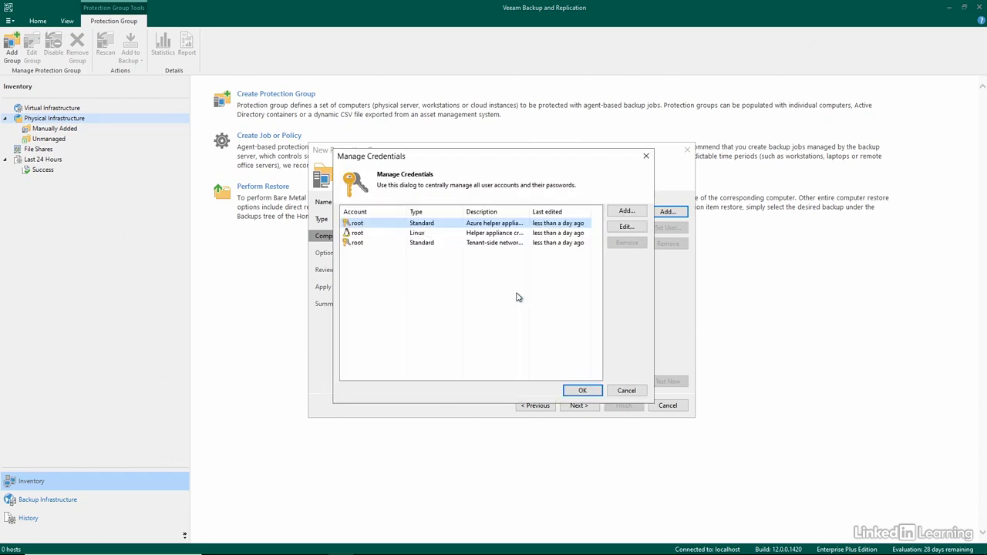
left_click(621, 213)
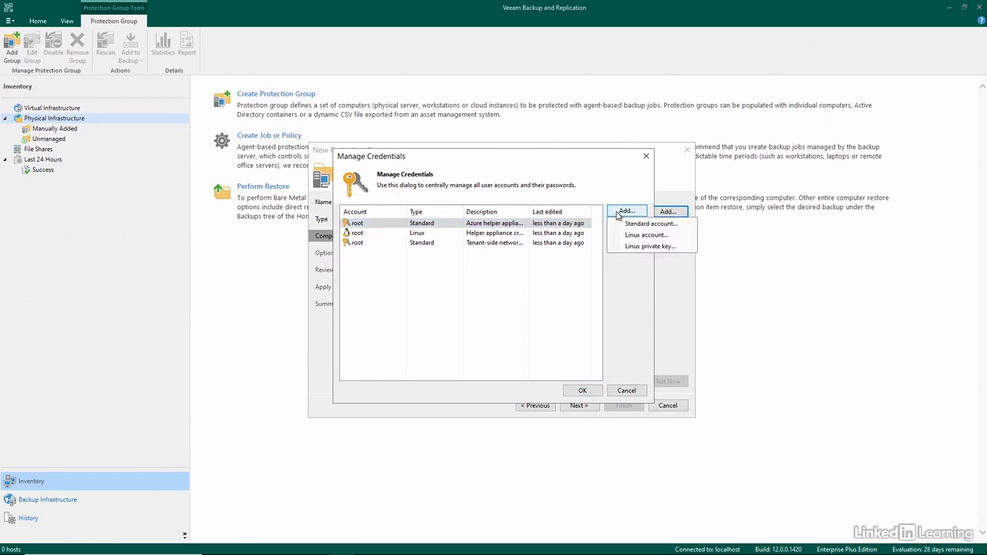
left_click(631, 224)
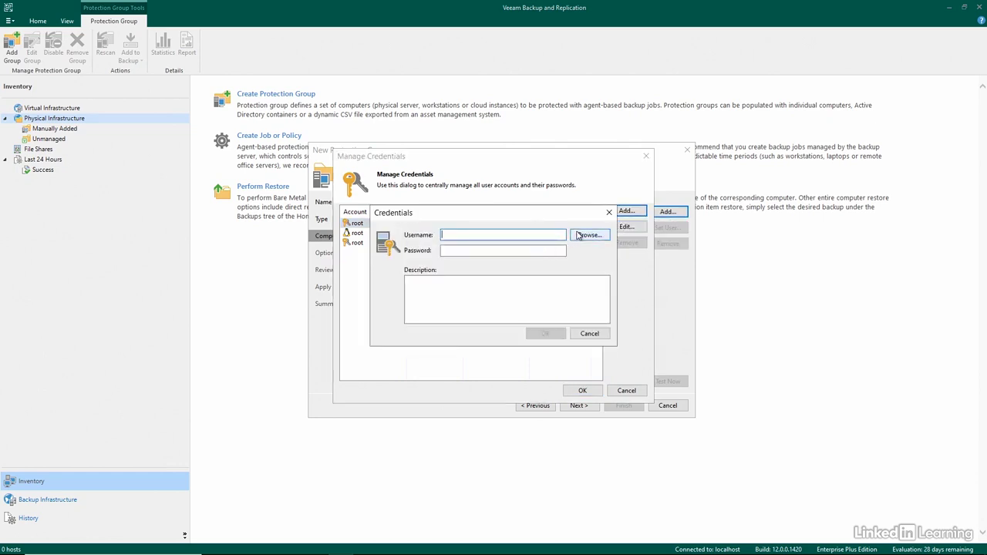
left_click(579, 236)
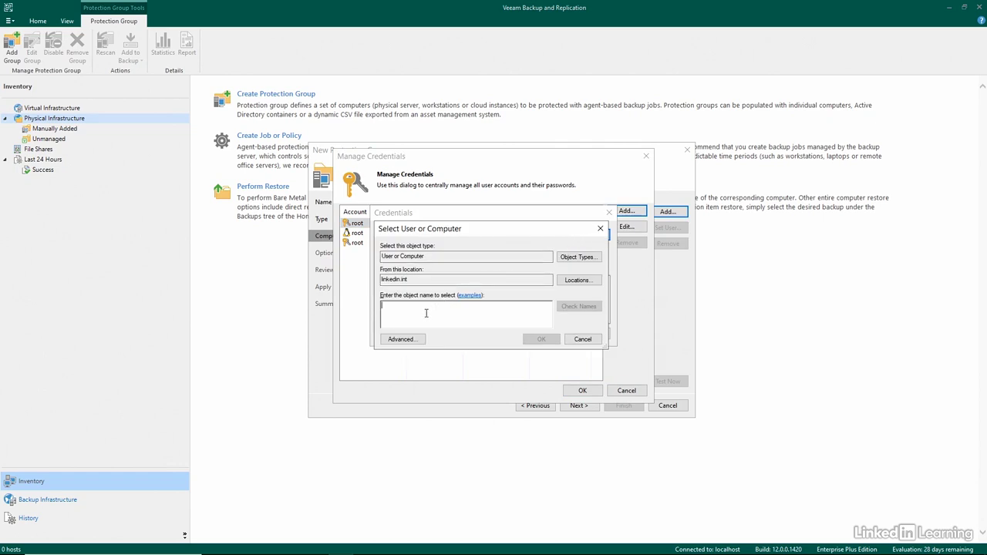
type("administrator")
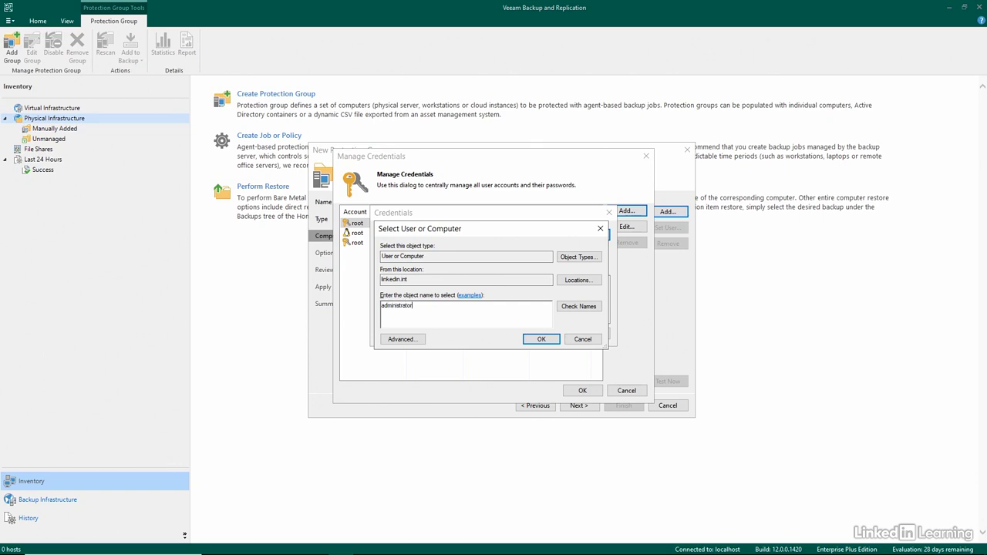
left_click(570, 306)
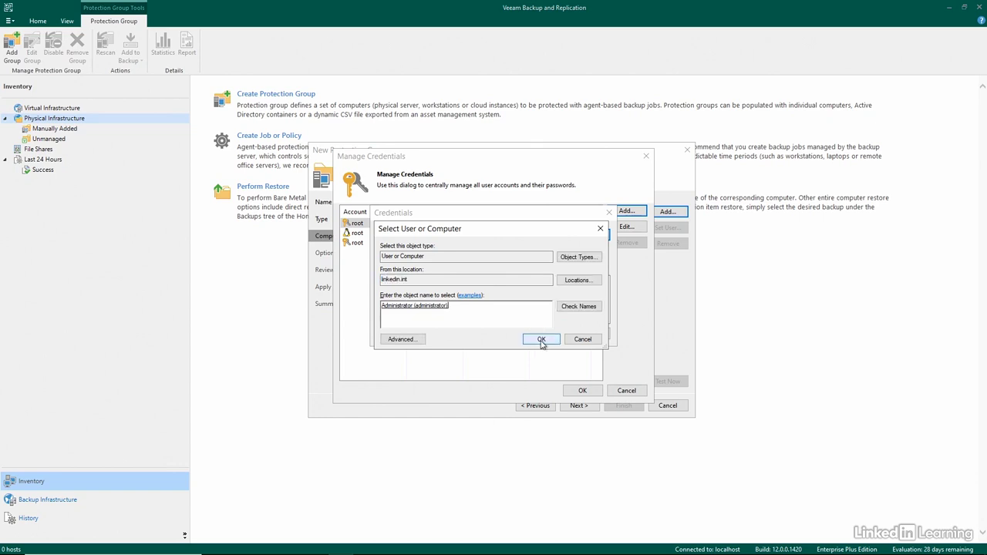
left_click(542, 340)
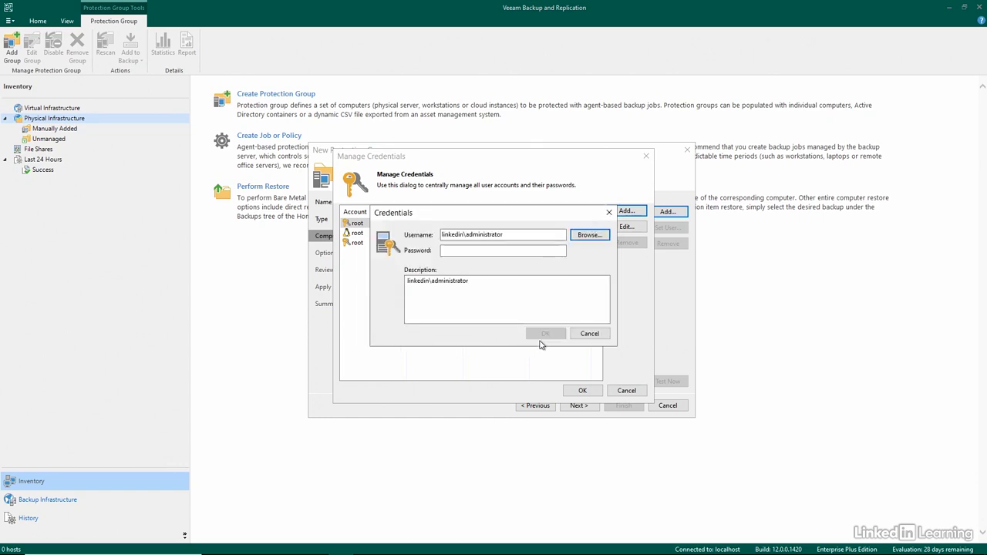
- Enter the account password for the new credentials and add server01 to the protection group with that account
left_click(467, 252)
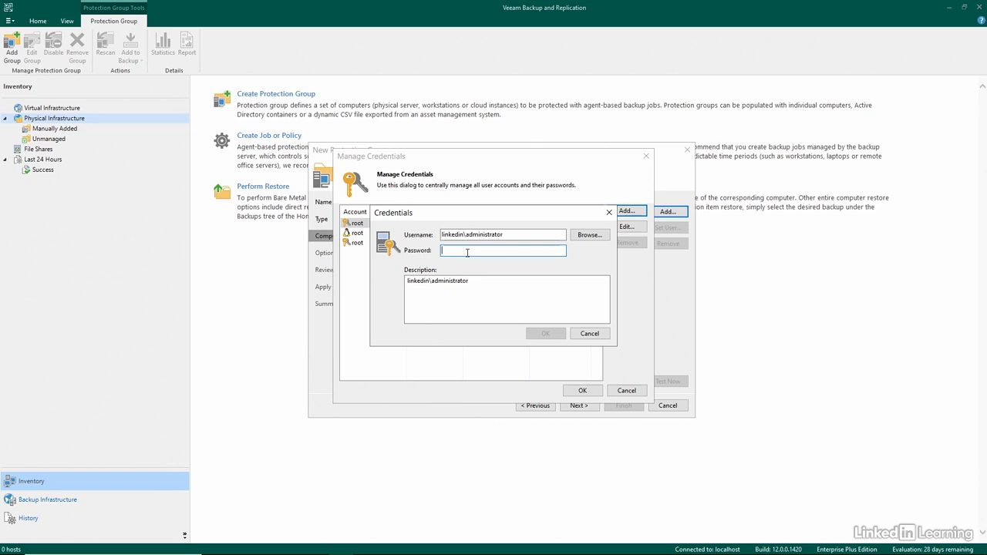
type("********")
left_click(546, 334)
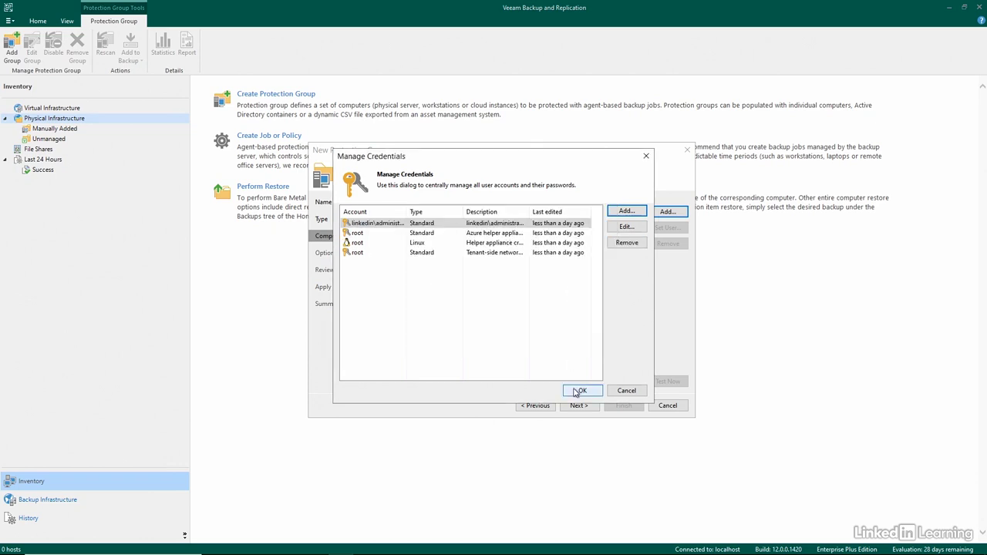
left_click(580, 392)
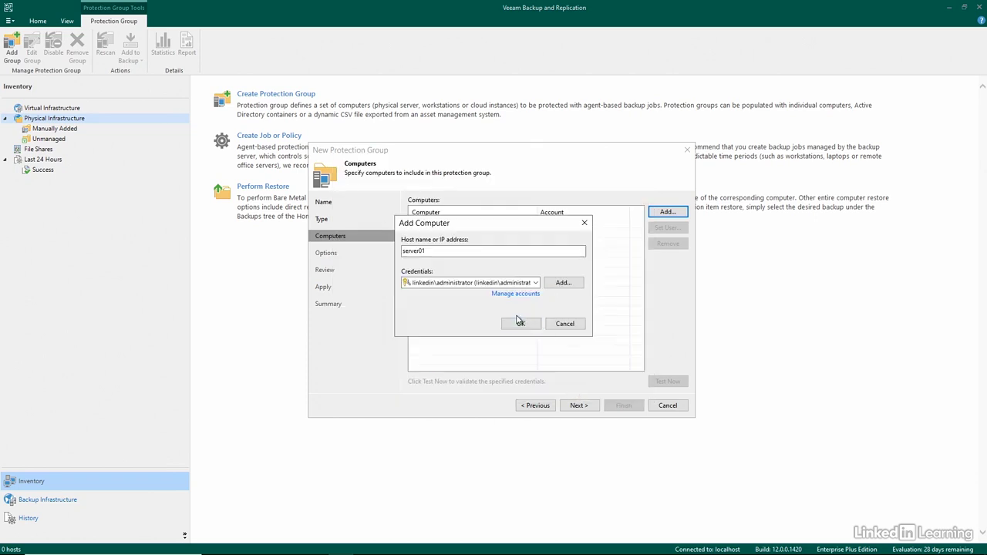
left_click(520, 324)
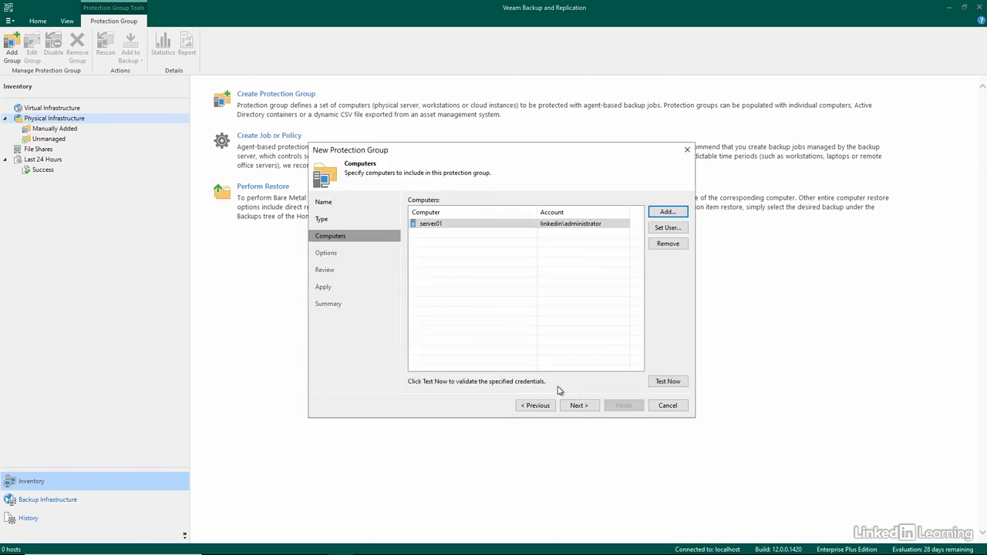
- Toggle automatic reboot in the protection group's deployment options and accept the remaining discovery and deployment settings
left_click(575, 406)
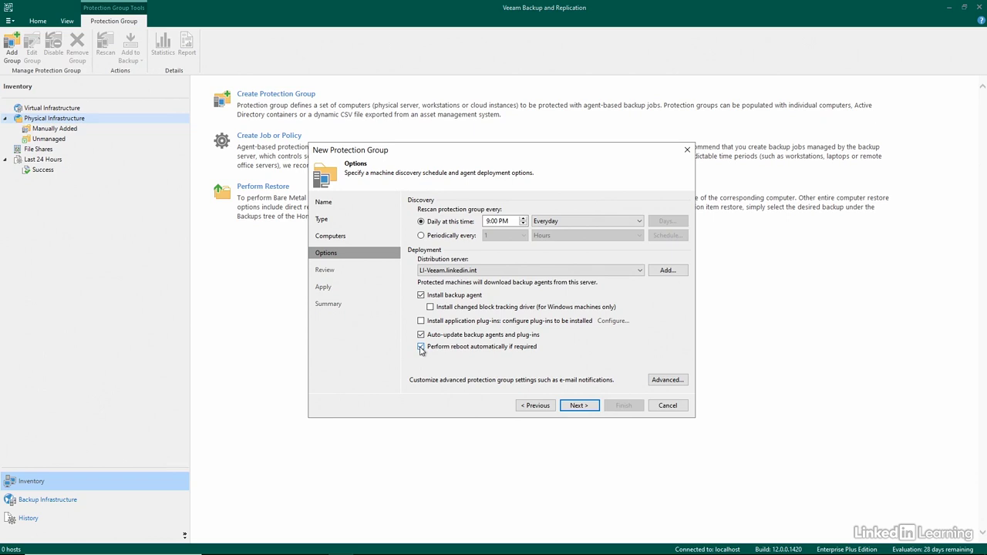
left_click(421, 348)
left_click(578, 407)
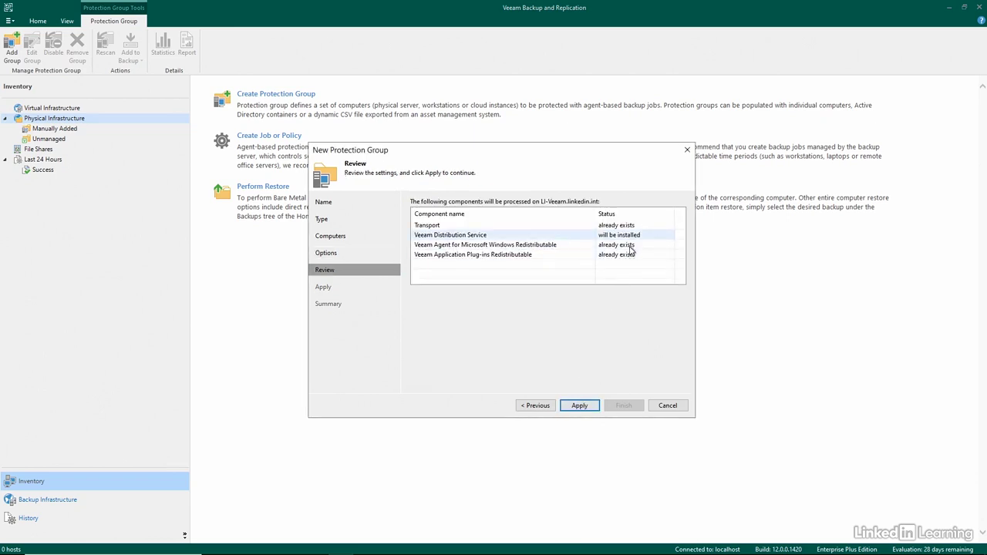
- Apply the protection group settings, finish the wizard with discovery enabled and close the machine rescan window
left_click(588, 402)
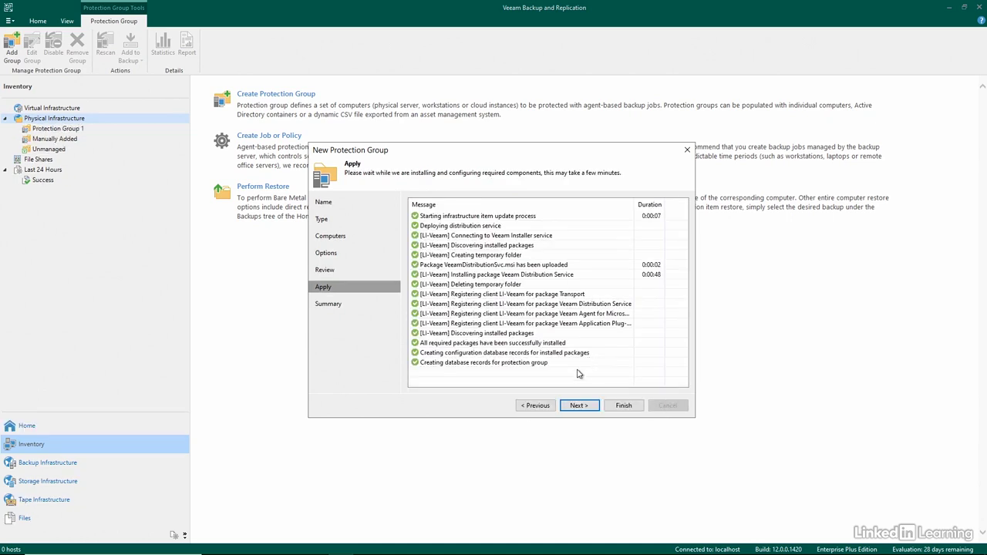
left_click(577, 406)
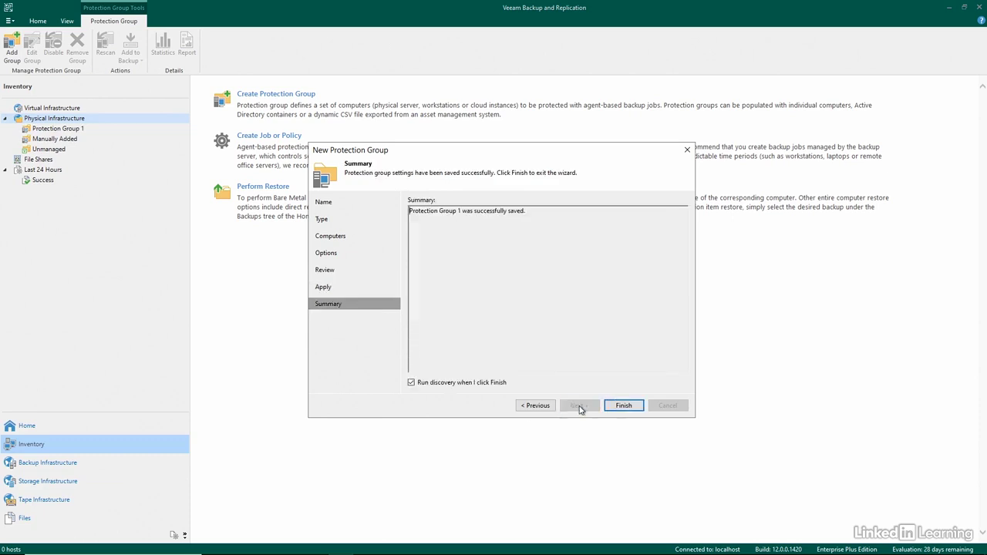
left_click(623, 406)
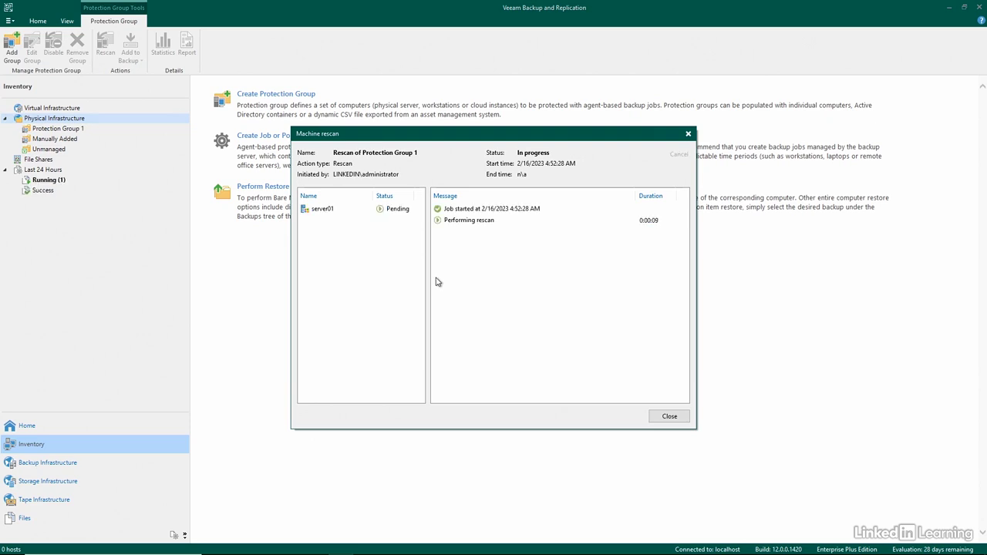
left_click(660, 418)
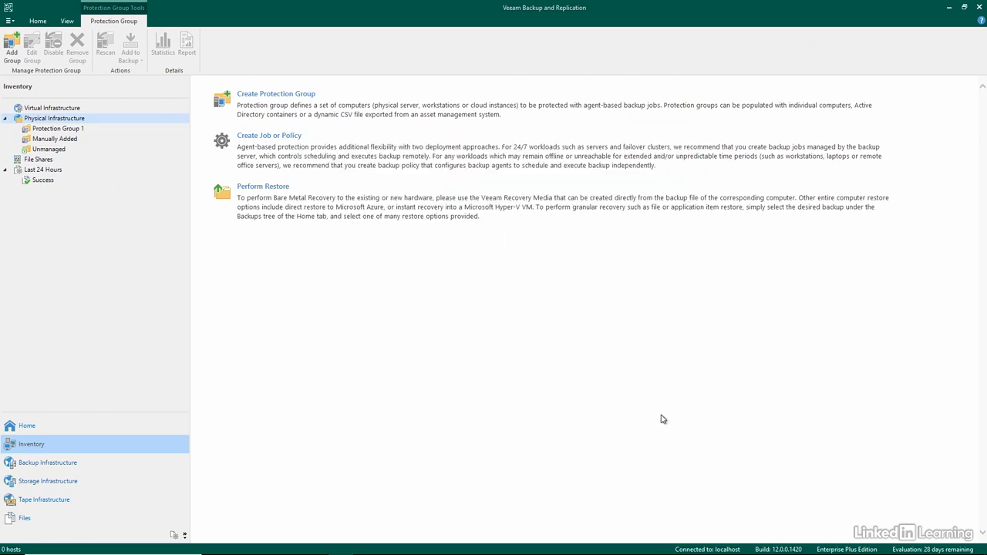
- Start a new agent backup job for a Windows computer
left_click(280, 138)
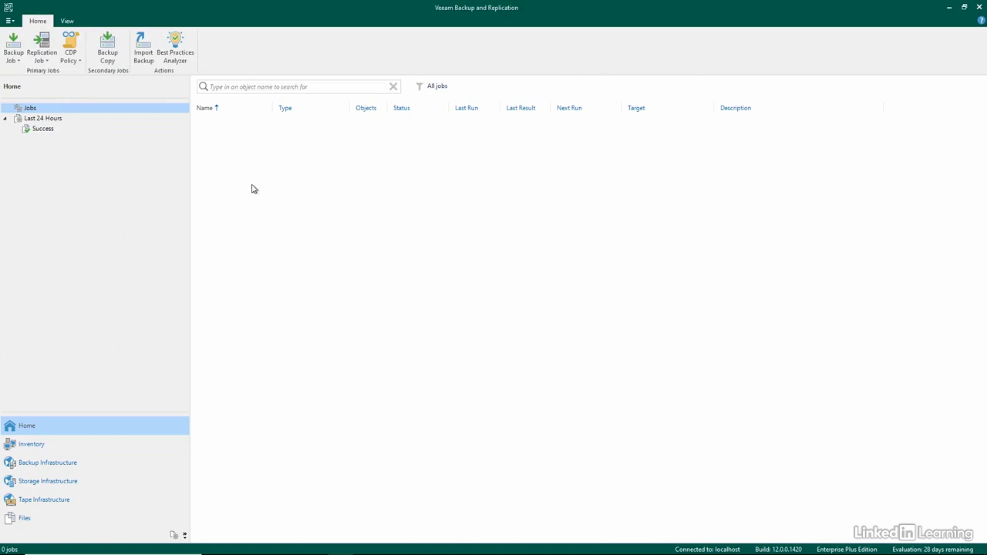
left_click(13, 57)
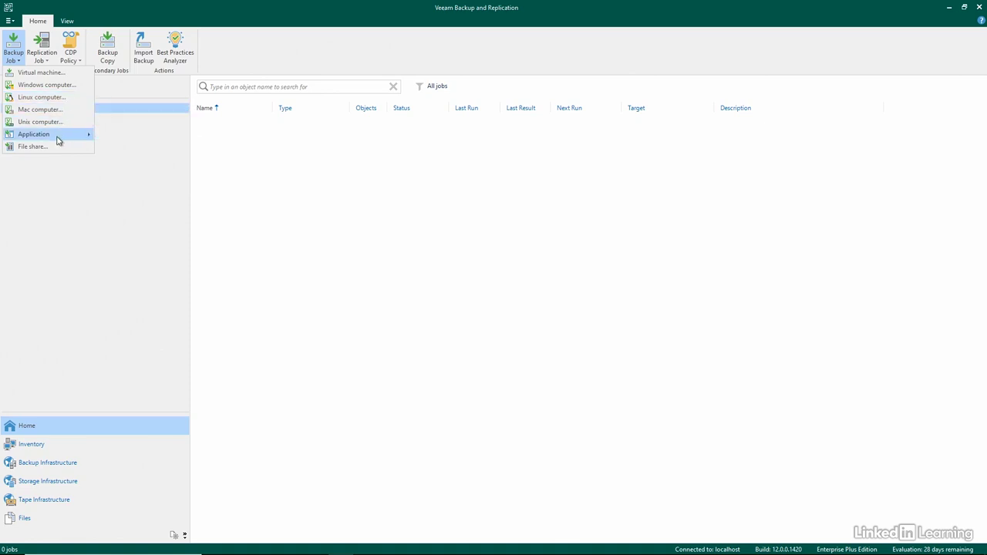
mouse_move(58, 134)
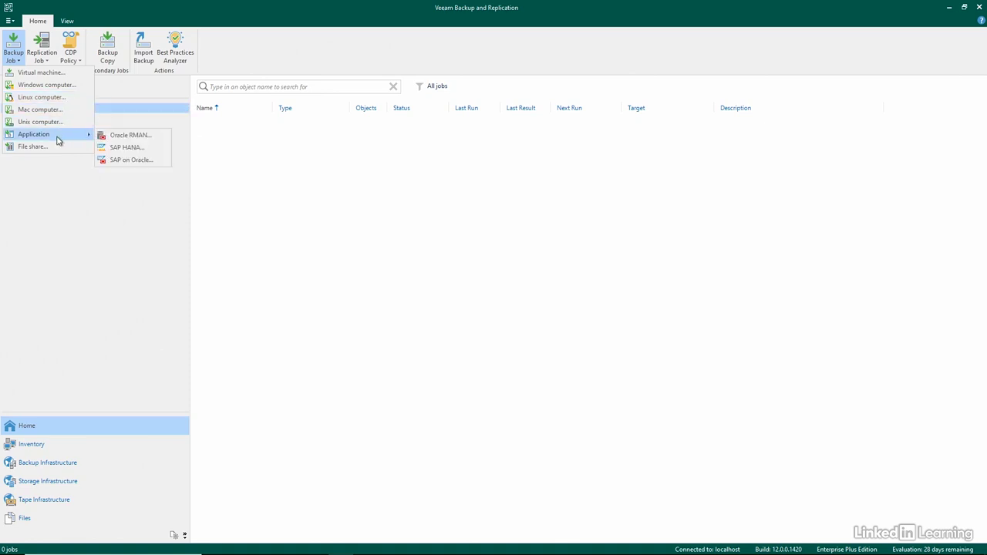
left_click(58, 88)
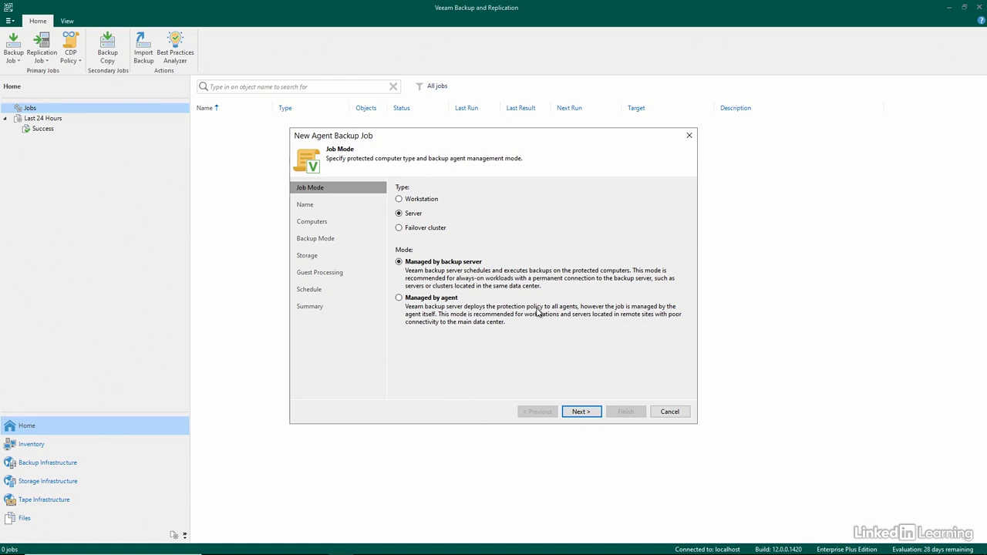
- Set the job type to Server with the Managed by backup server mode and accept the default job name
left_click(445, 301)
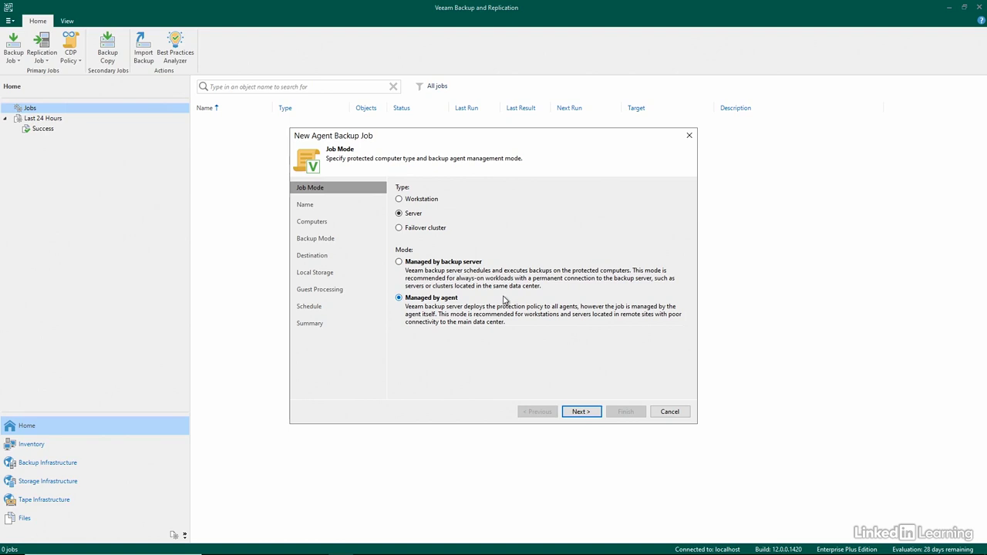
left_click(463, 265)
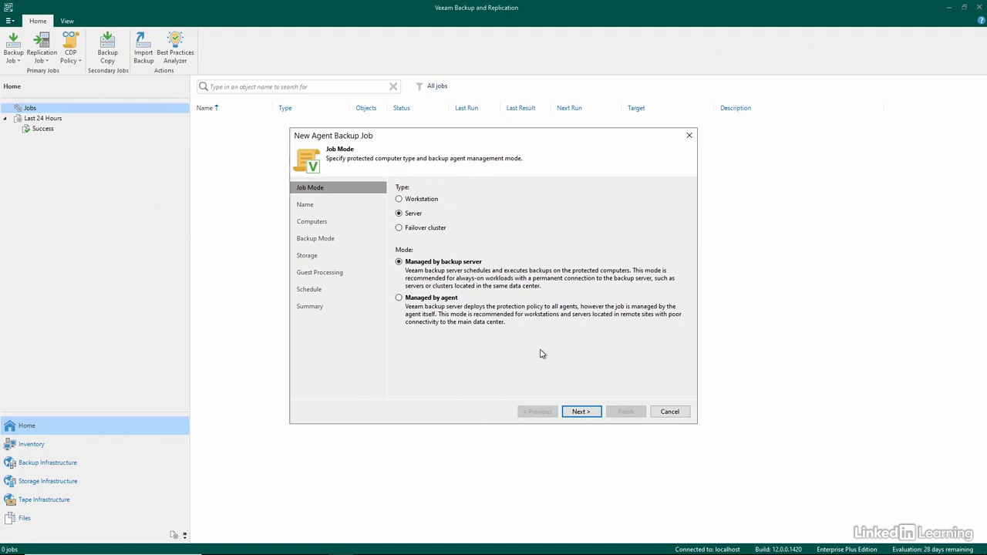
left_click(577, 412)
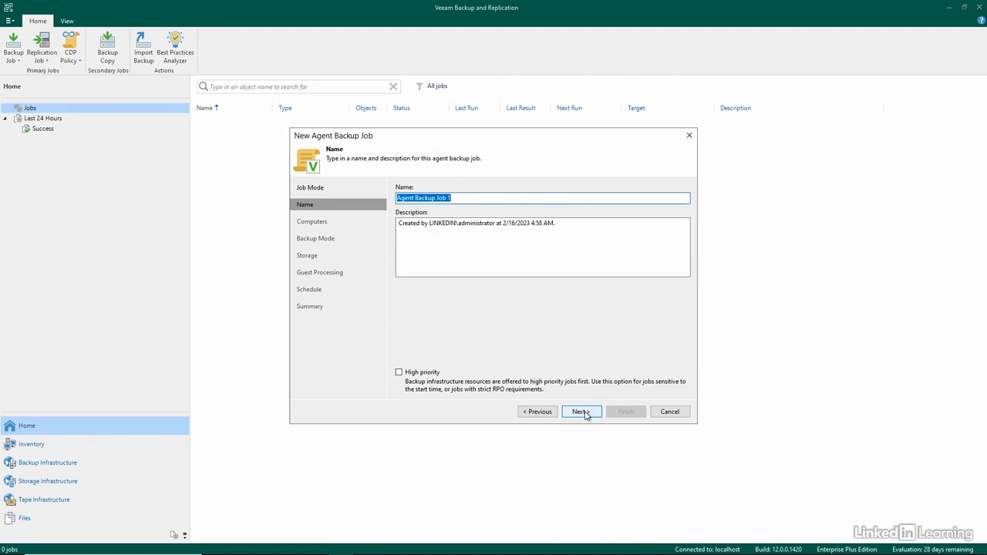
left_click(590, 413)
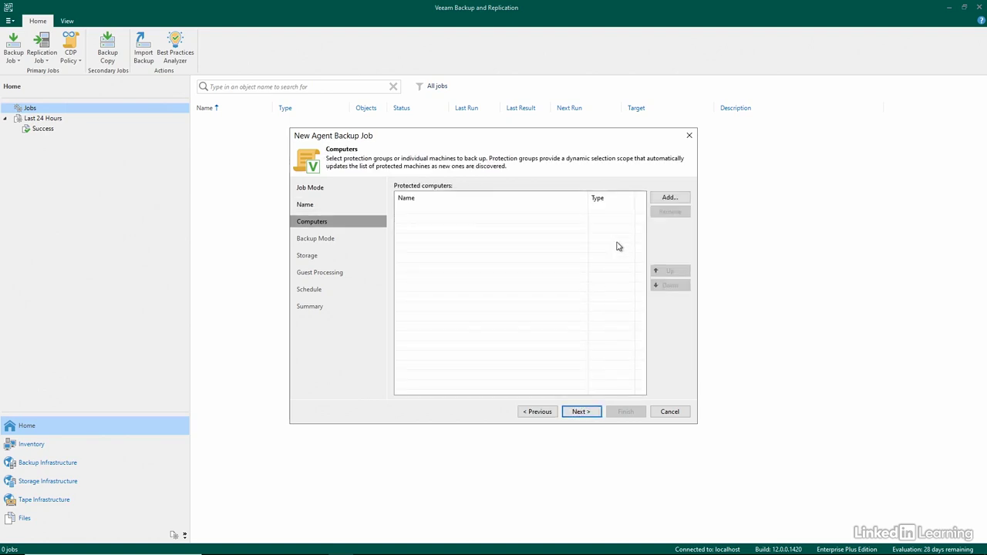
- Add server01 from Protection Group 1 to the job's protected computers and accept the computer list
left_click(679, 202)
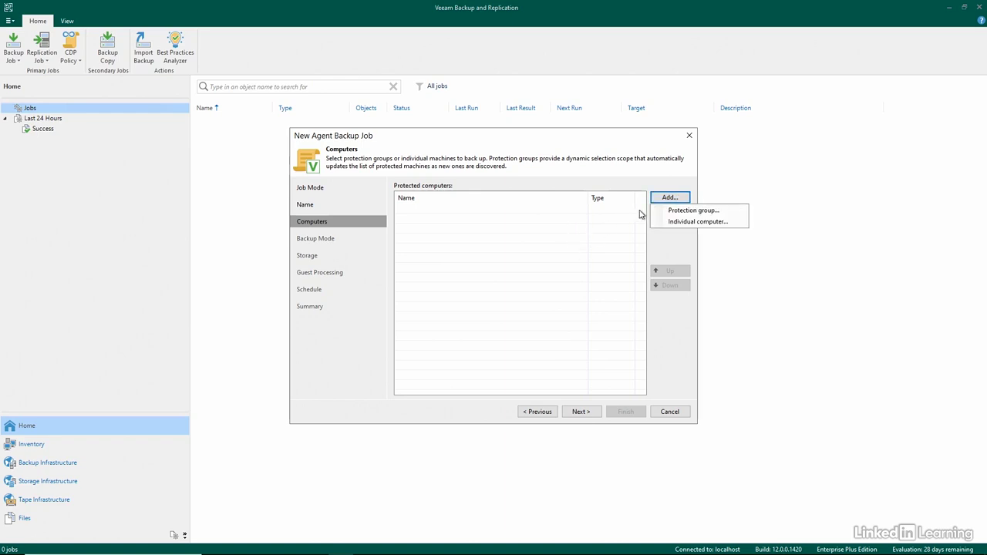
left_click(667, 212)
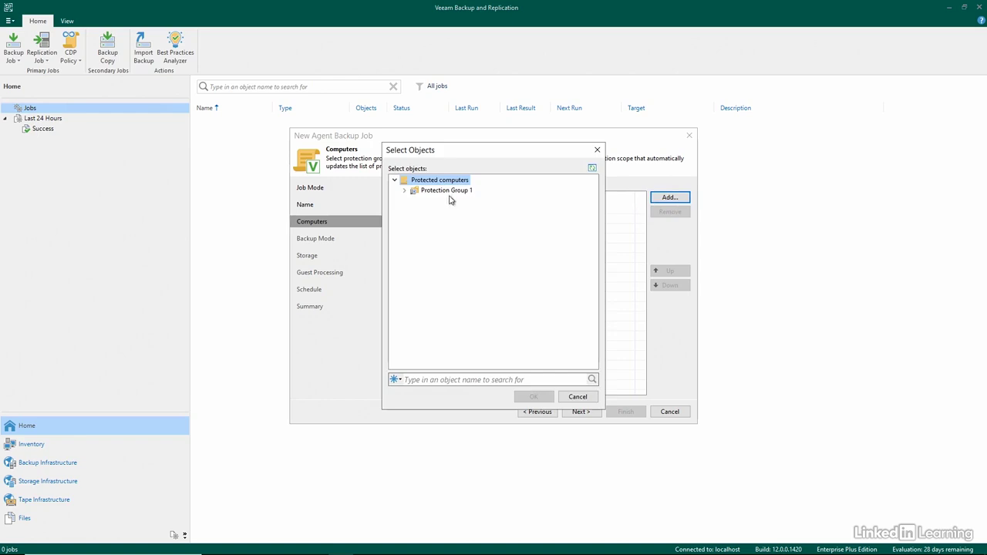
left_click(405, 192)
left_click(440, 202)
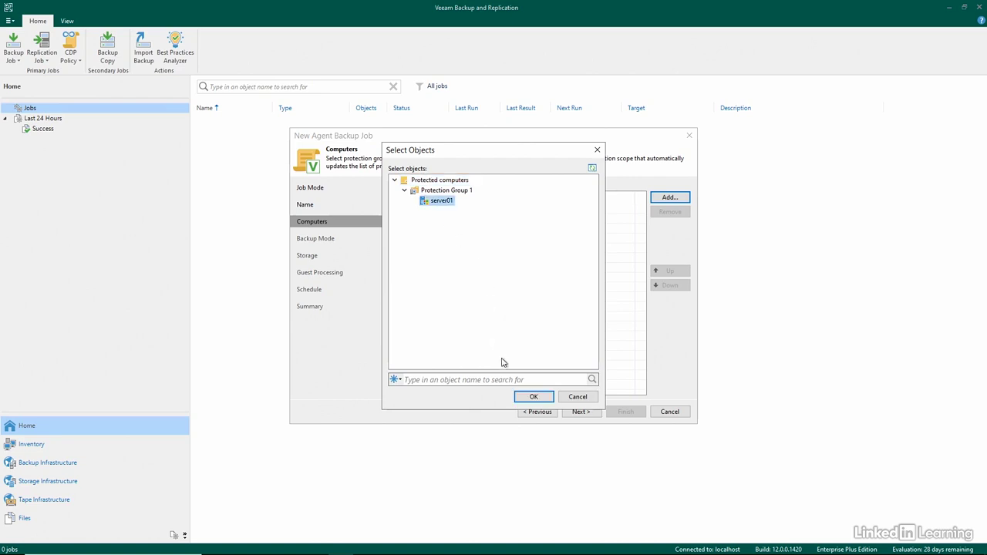
left_click(525, 397)
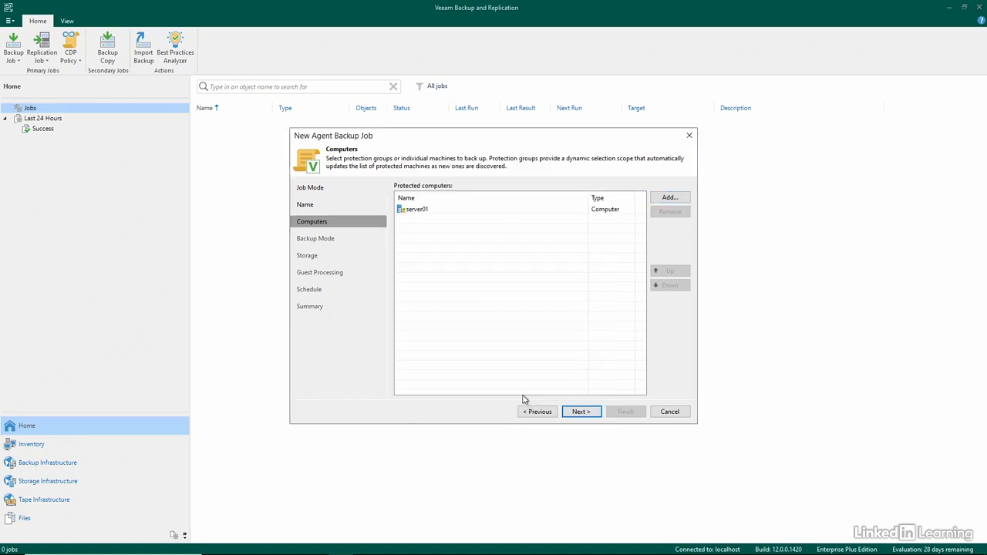
left_click(575, 412)
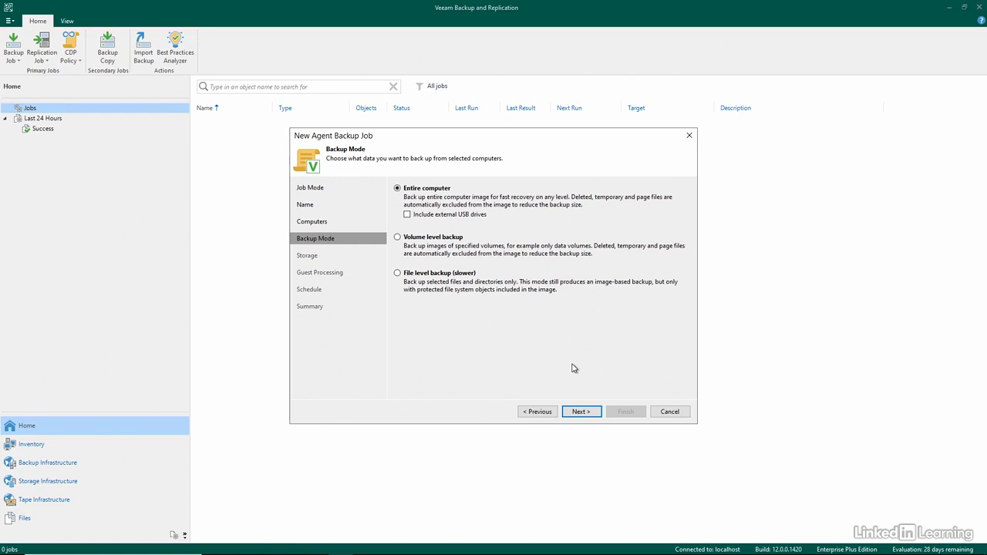
- Compare the volume level and file level backup modes, and set the job to back up the entire computer
left_click(449, 239)
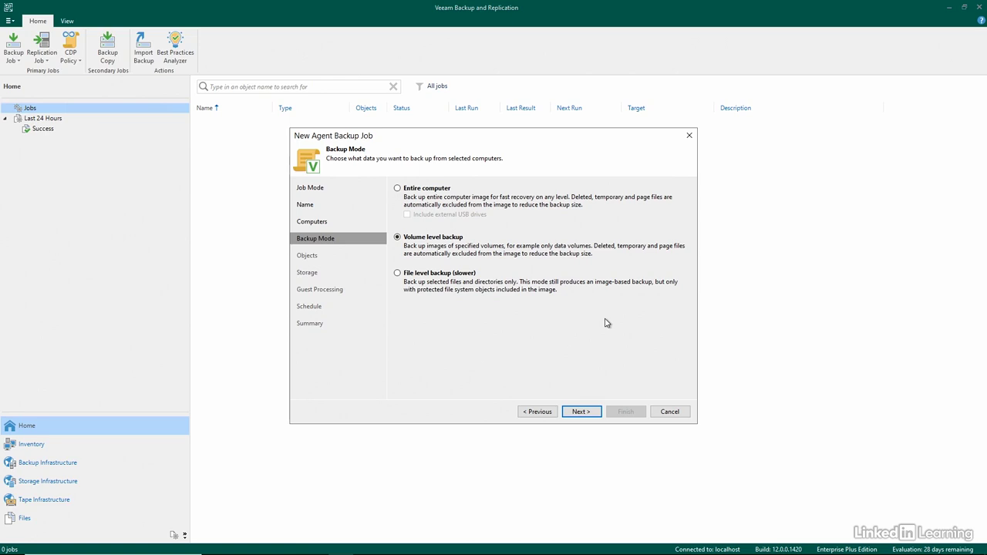
left_click(460, 275)
left_click(437, 189)
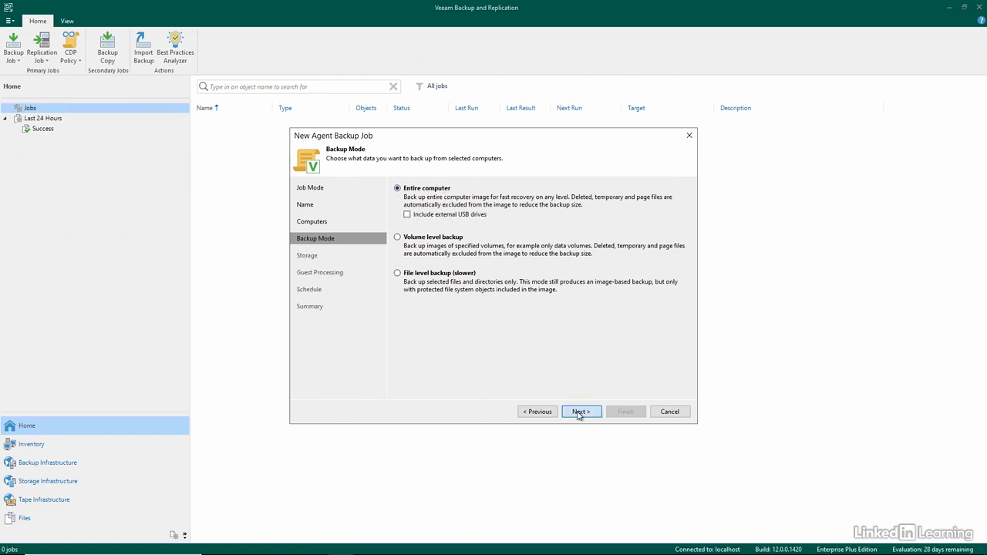
left_click(579, 413)
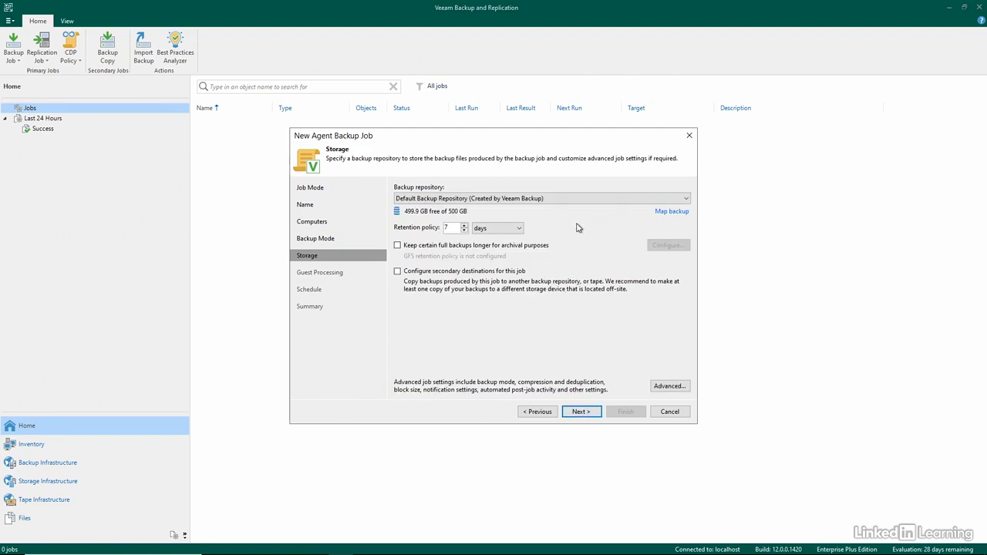
- Select the Default Backup Repository for the job, leaving long-term archival of full backups and secondary destinations disabled
left_click(578, 202)
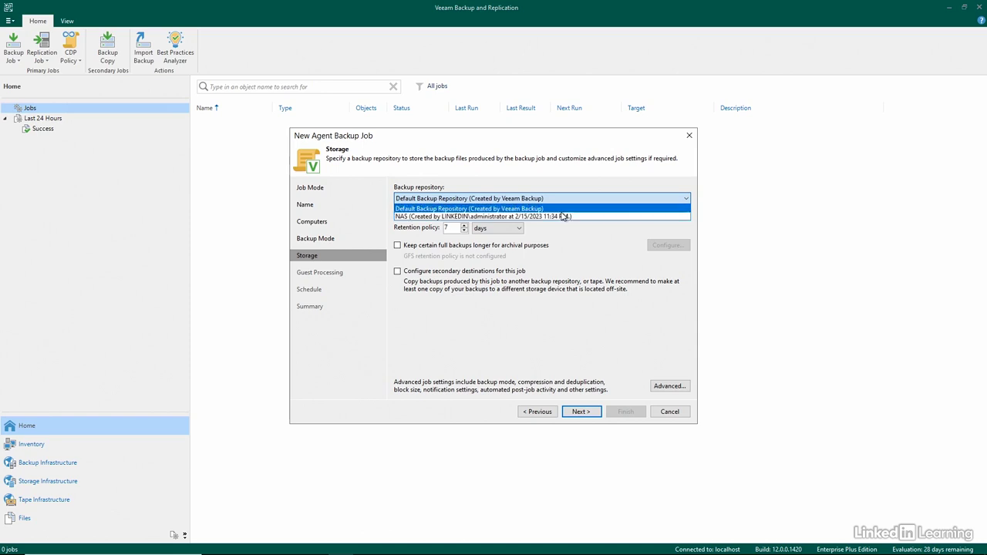
left_click(562, 212)
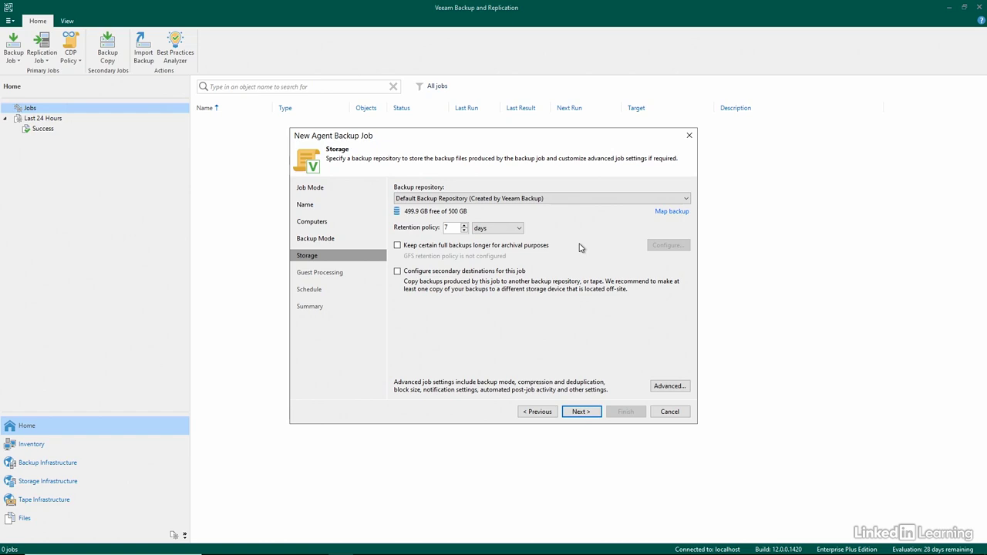
left_click(398, 246)
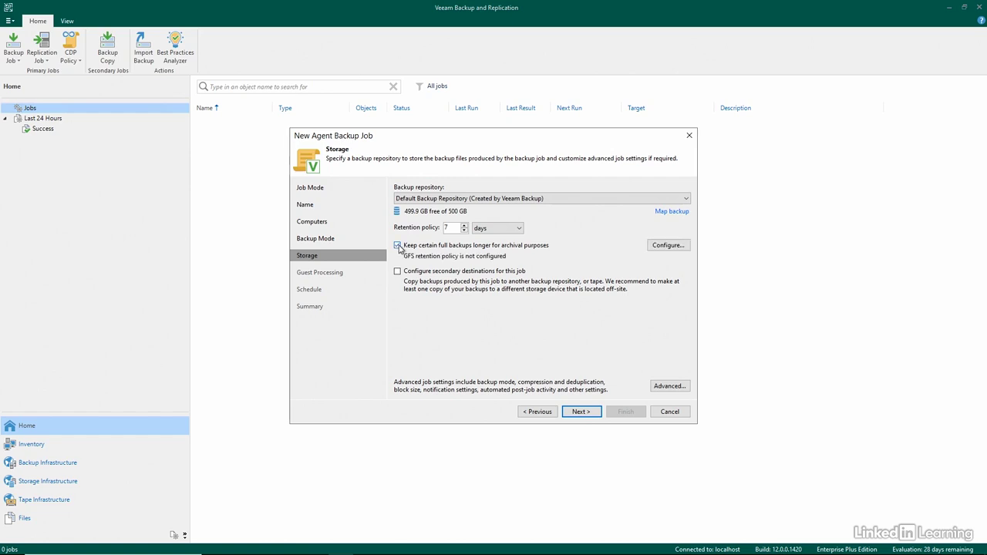
left_click(398, 247)
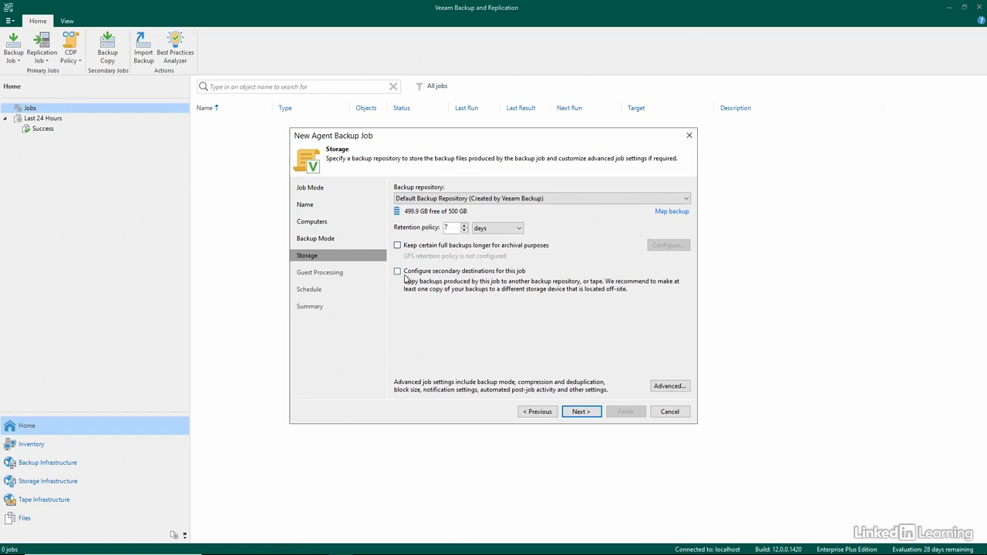
left_click(397, 272)
left_click(397, 272)
- Review the job's advanced backup, maintenance, storage and notification settings and close them without saving changes
left_click(668, 387)
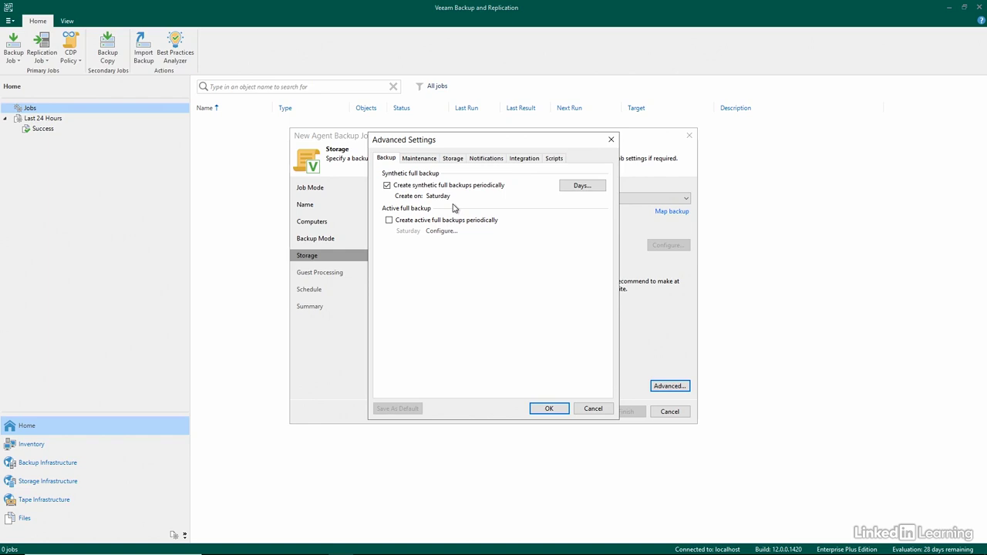
left_click(419, 159)
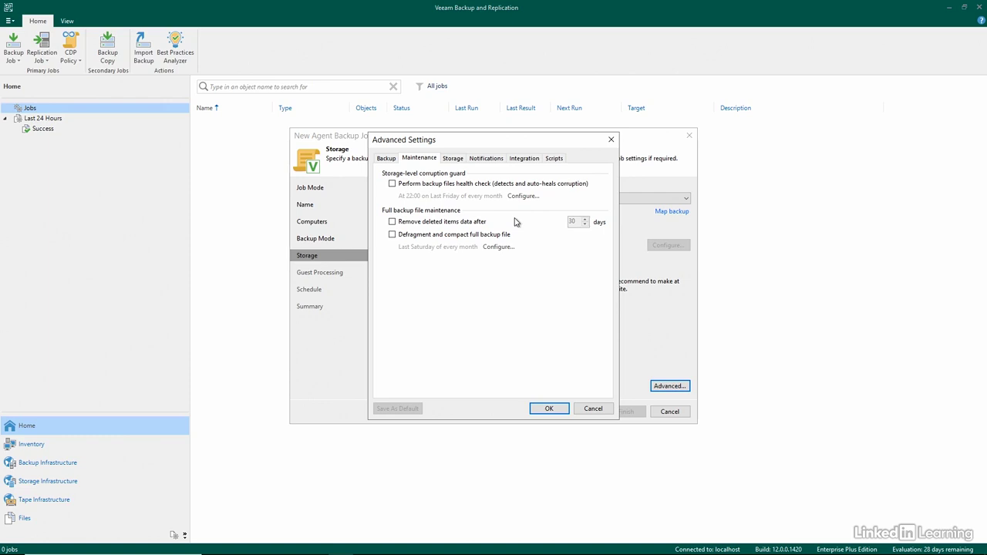
left_click(454, 158)
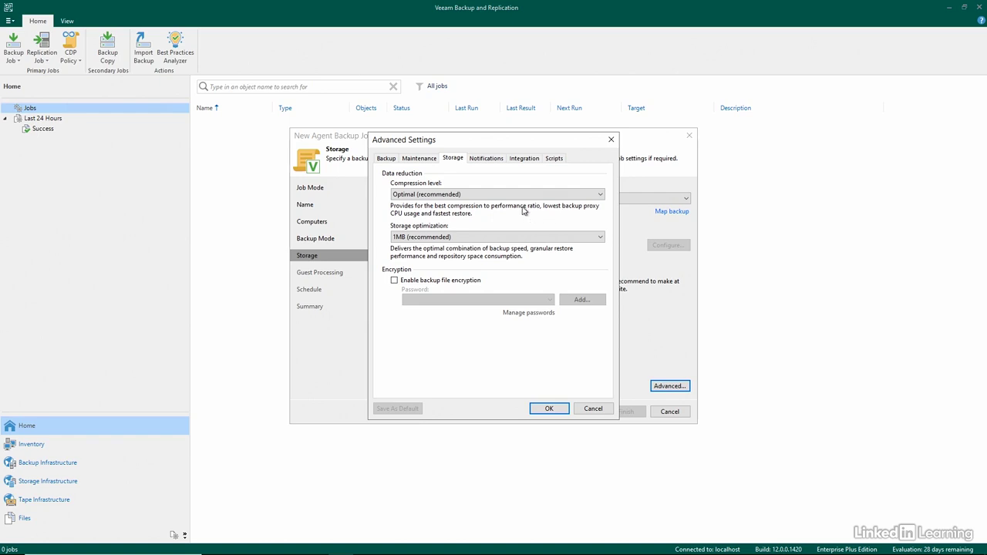
left_click(490, 162)
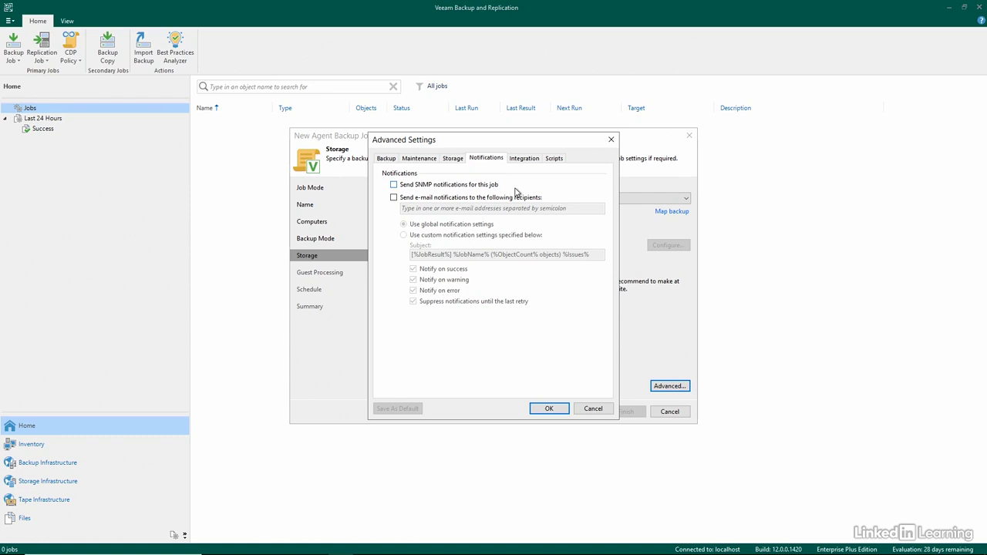
left_click(590, 410)
- Accept the storage settings and enable guest file system indexing alongside application-aware processing
left_click(581, 412)
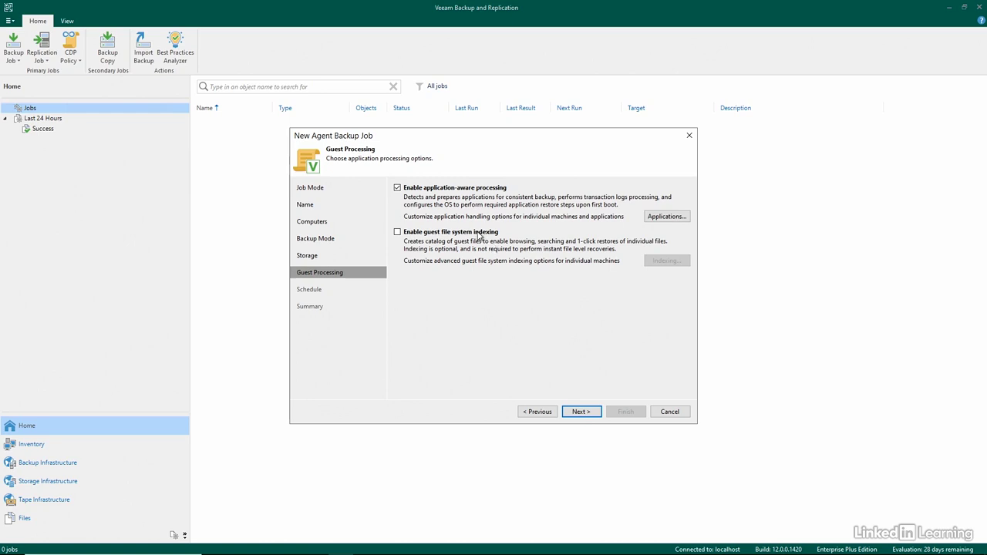
left_click(478, 233)
left_click(580, 413)
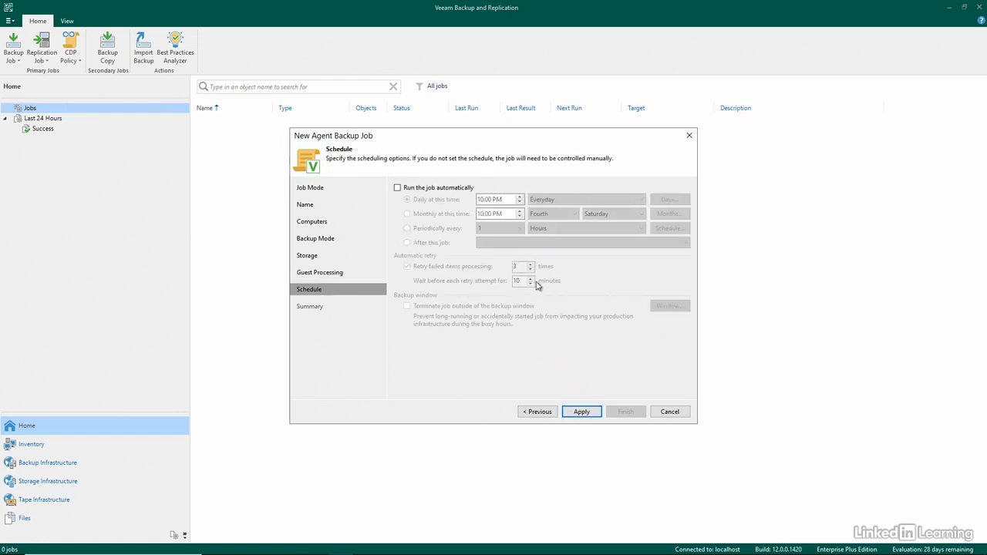
- Schedule the job to run automatically every day at 6:00 PM and finish creating it without running it immediately
left_click(398, 188)
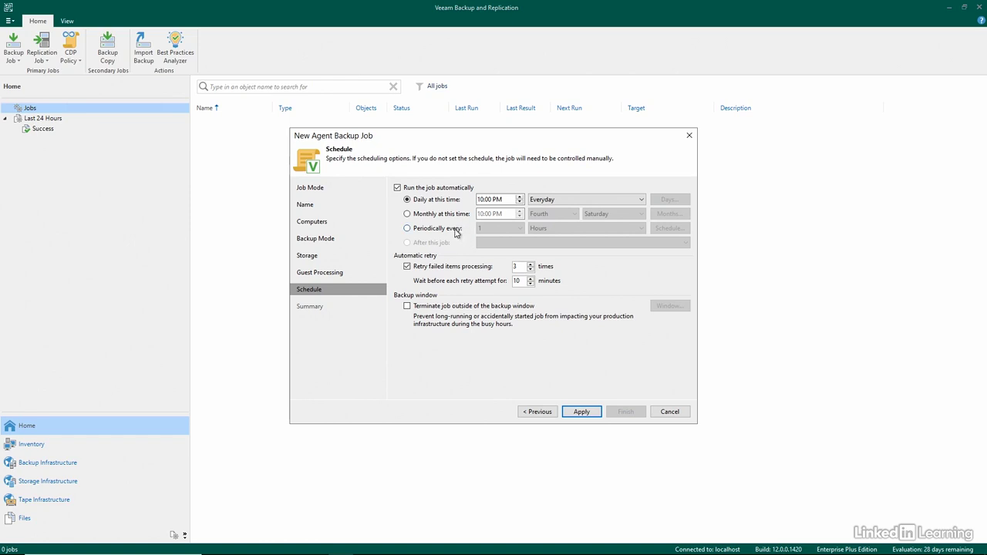
left_click(519, 202)
left_click(602, 201)
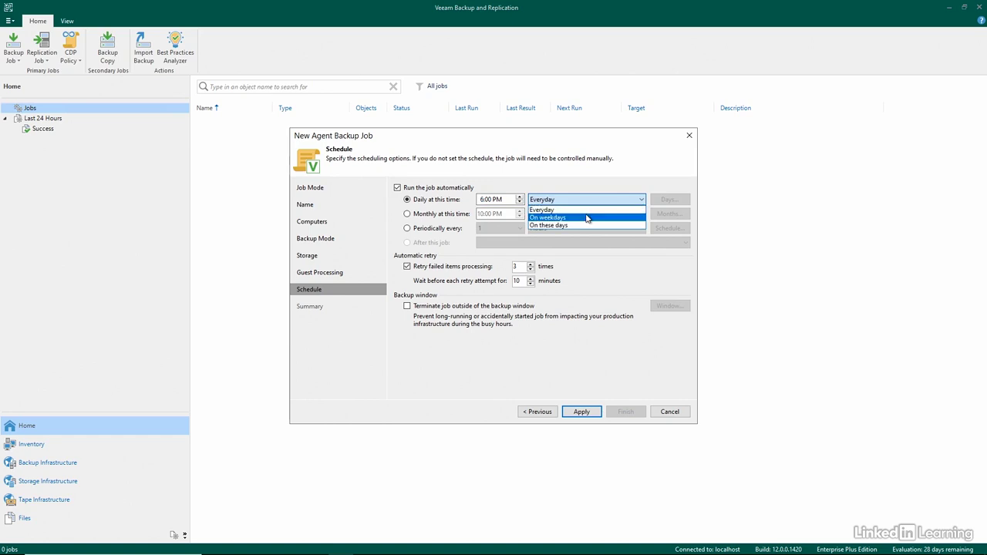
left_click(567, 347)
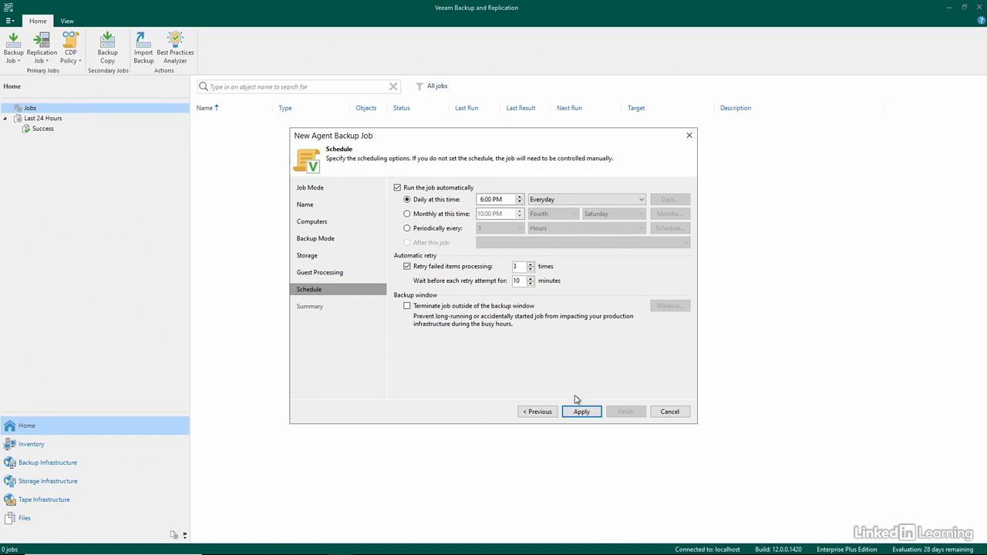
left_click(583, 414)
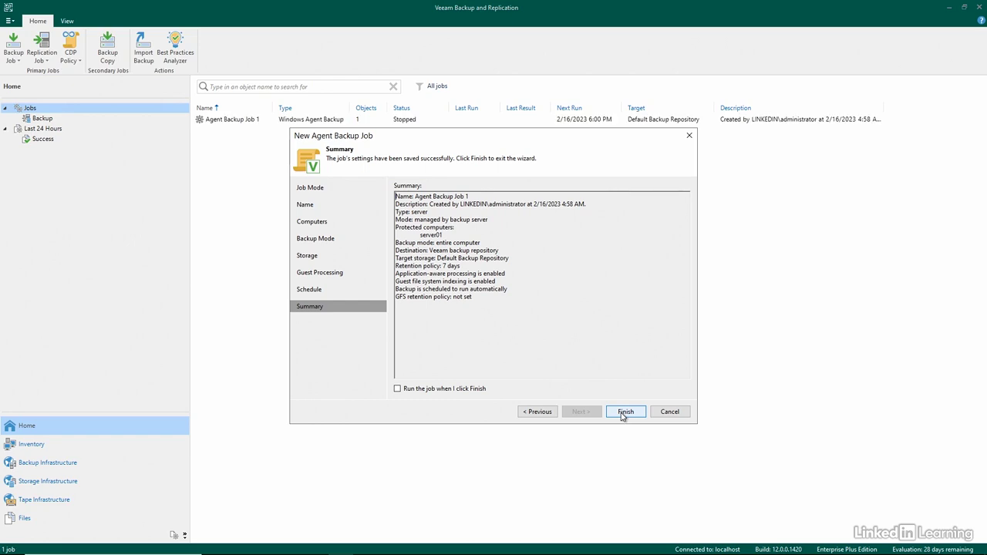
left_click(625, 412)
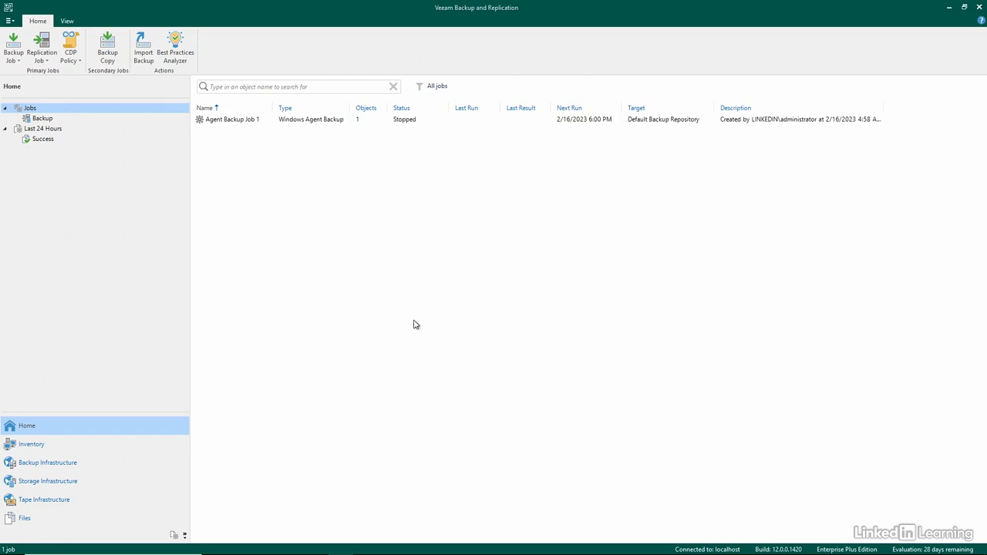